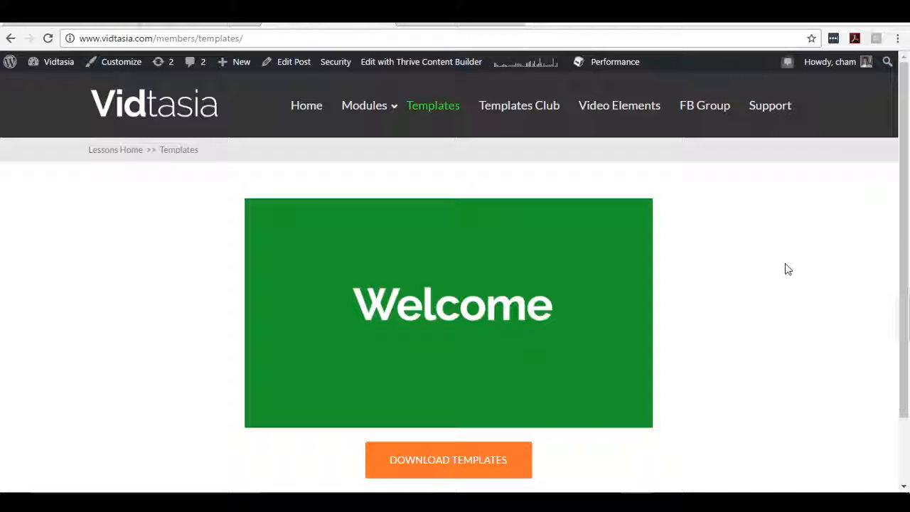
pyautogui.scroll(-1, 702, 337)
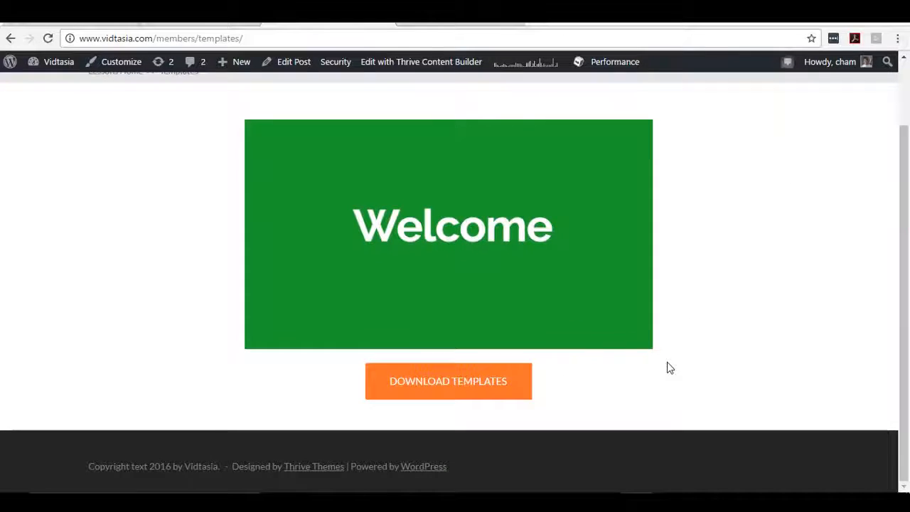
# Step: Look over the Vidtasia templates download page and switch to the FE templates folder in File Explorer
pyautogui.scroll(2, 669, 368)
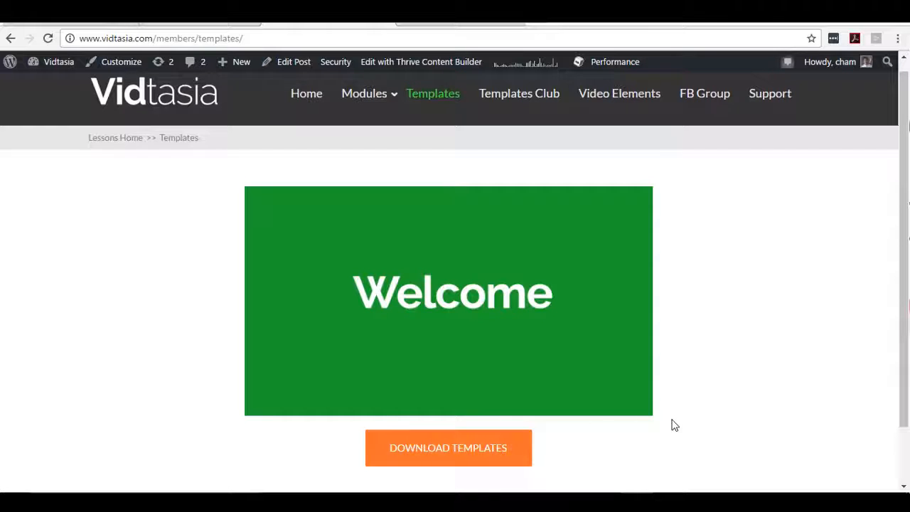
pyautogui.hotkey('alt', 'Tab')
pyautogui.scroll(1, 685, 263)
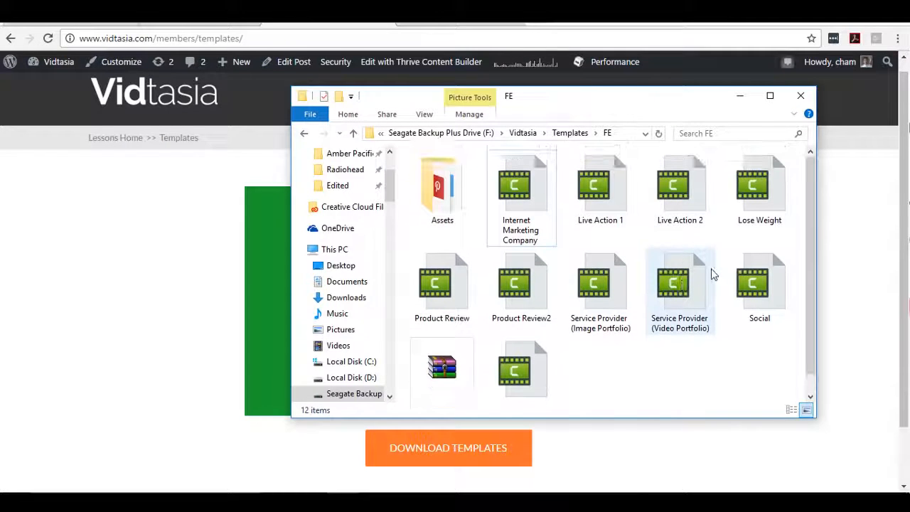
pyautogui.moveTo(575, 118); pyautogui.dragTo(525, 125)
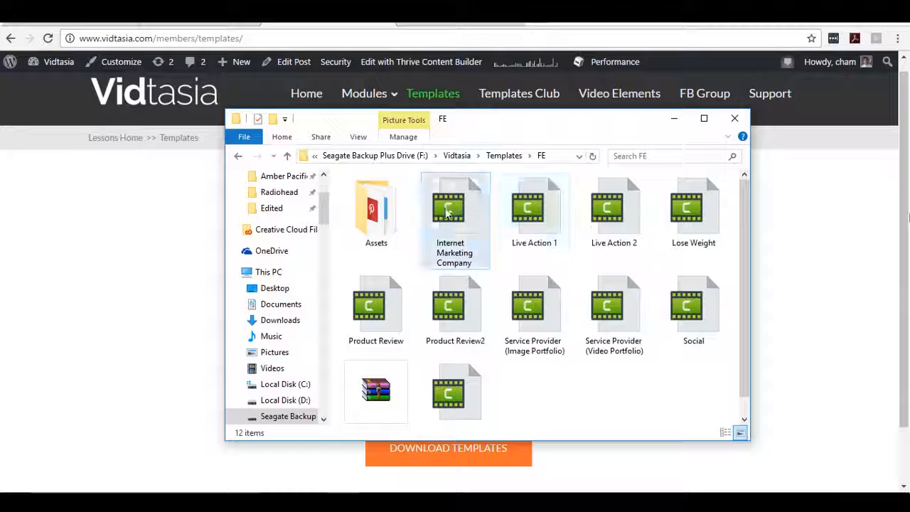
# Step: Look through the template projects in the FE folder and open the Live Action 1 project in Camtasia
pyautogui.scroll(-1, 541, 269)
pyautogui.scroll(1, 540, 269)
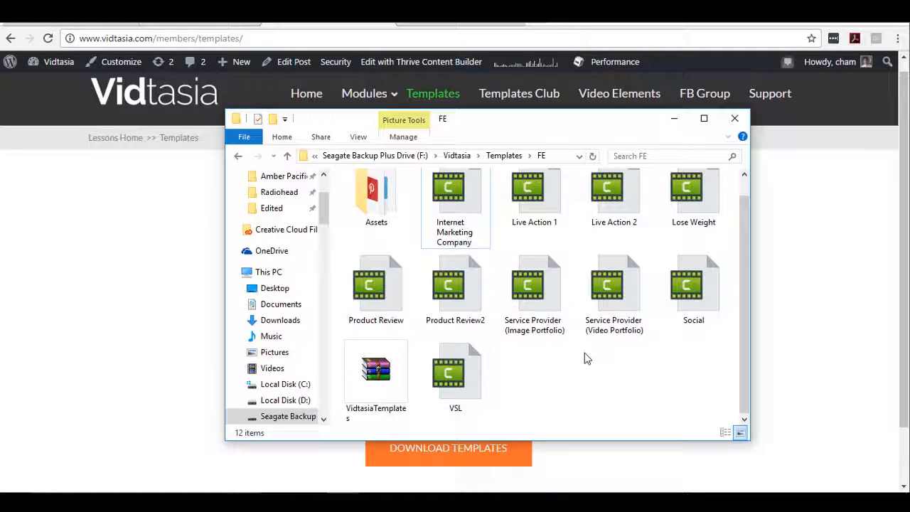
pyautogui.scroll(-1, 658, 375)
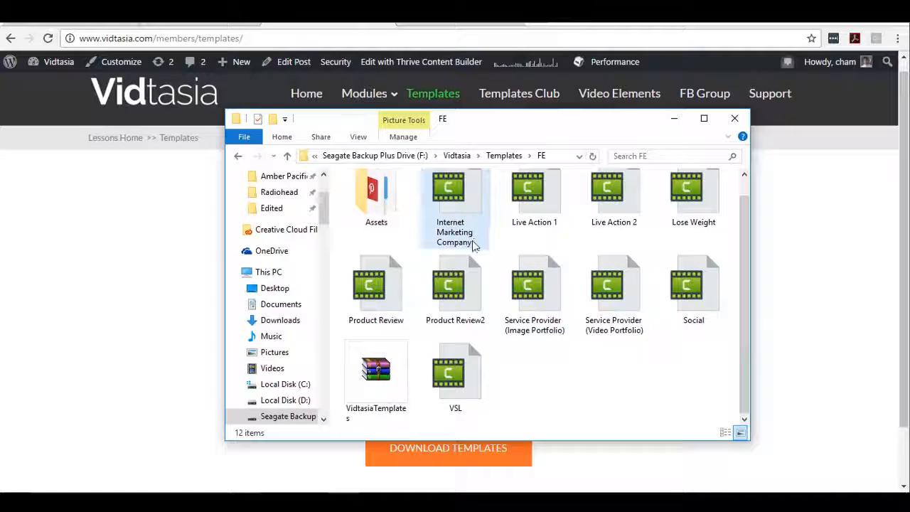
pyautogui.scroll(1, 473, 240)
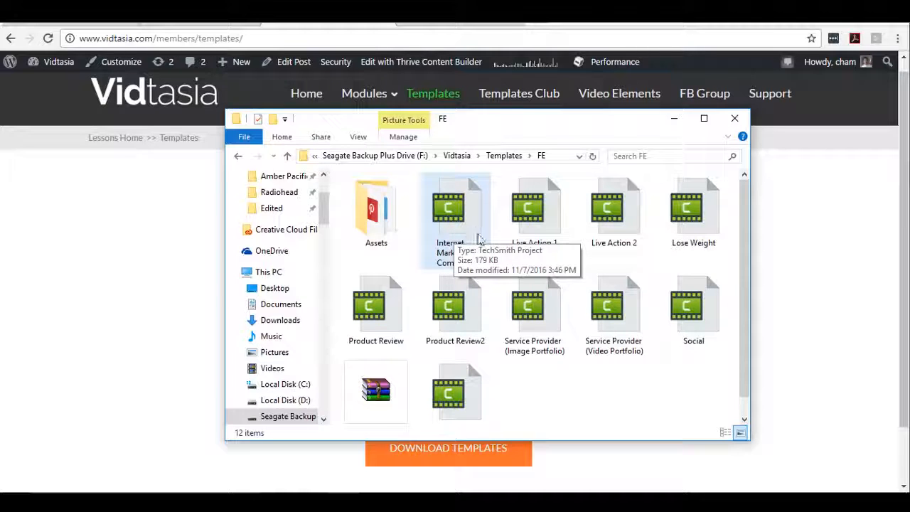
pyautogui.scroll(-1, 671, 340)
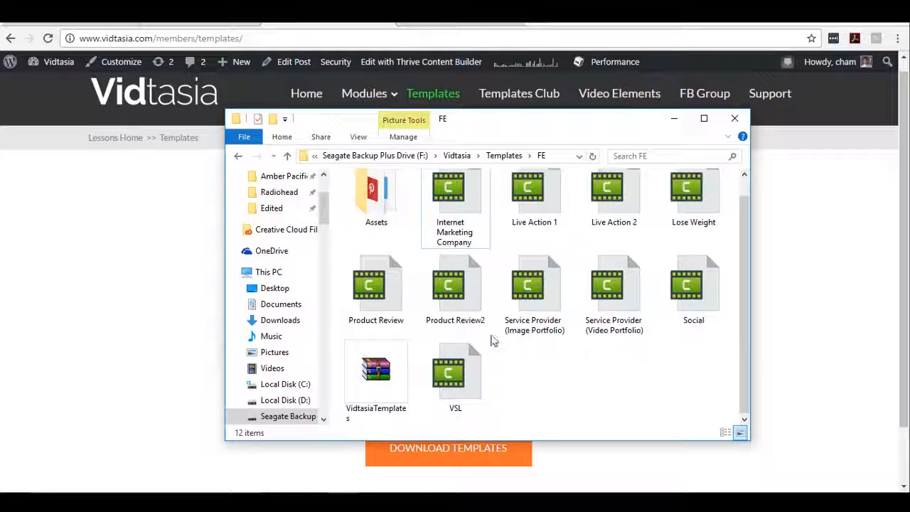
pyautogui.scroll(1, 640, 226)
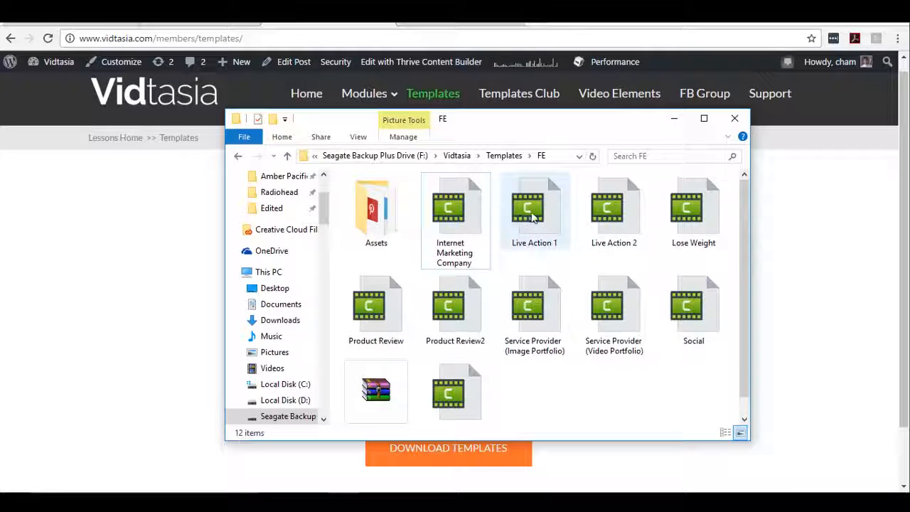
pyautogui.doubleClick(540, 216)
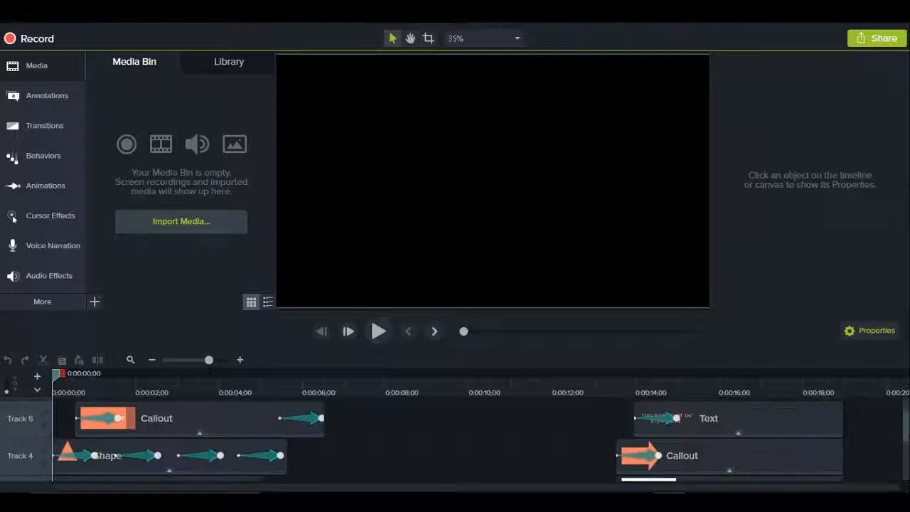
# Step: Review the template's tracks and preview the title and name callouts at about 0:00:03;12
pyautogui.scroll(2, 906, 455)
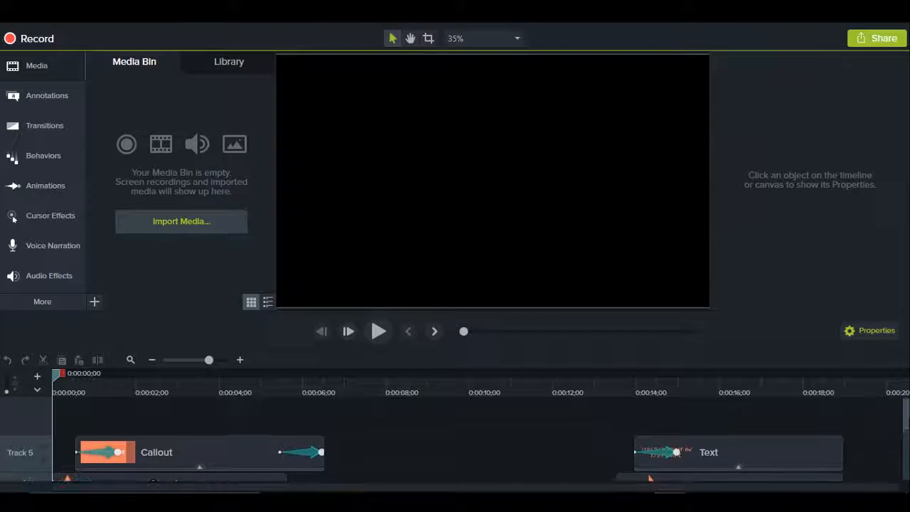
pyautogui.scroll(-3, 902, 440)
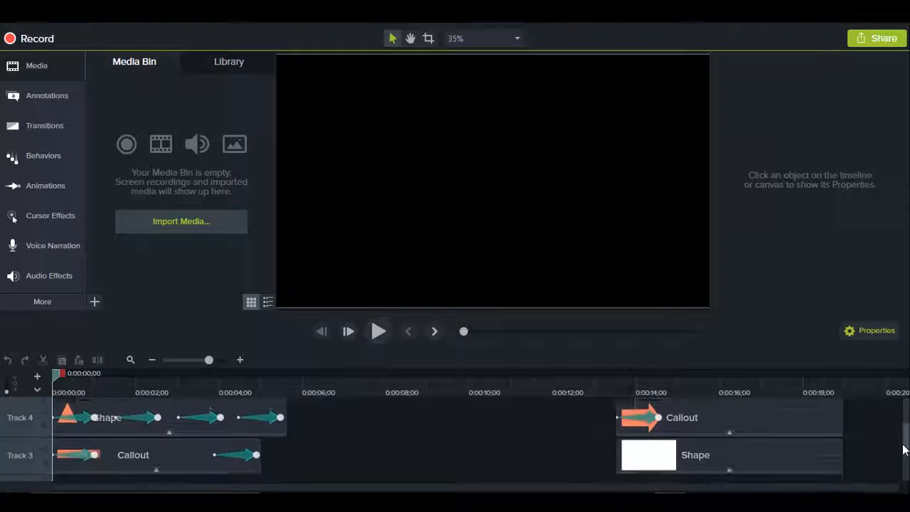
pyautogui.moveTo(902, 440); pyautogui.dragTo(897, 473)
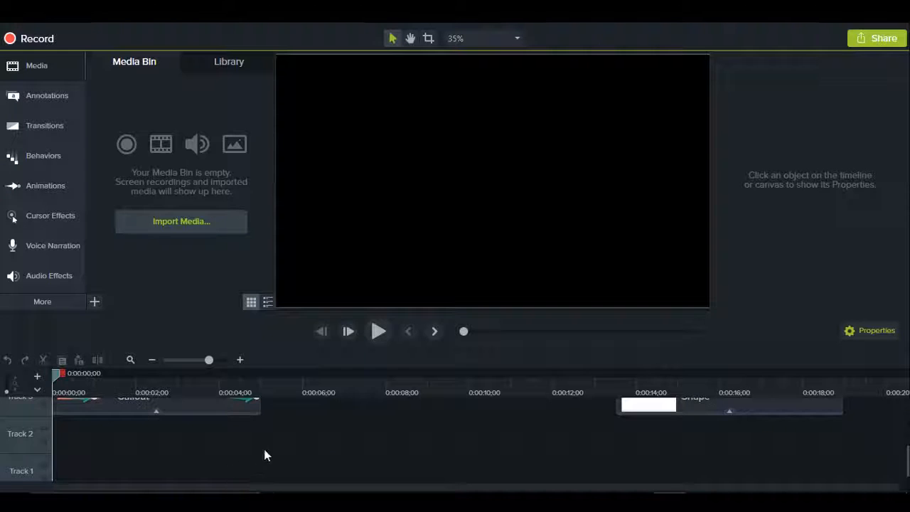
pyautogui.scroll(3, 264, 453)
pyautogui.moveTo(58, 375); pyautogui.dragTo(195, 377)
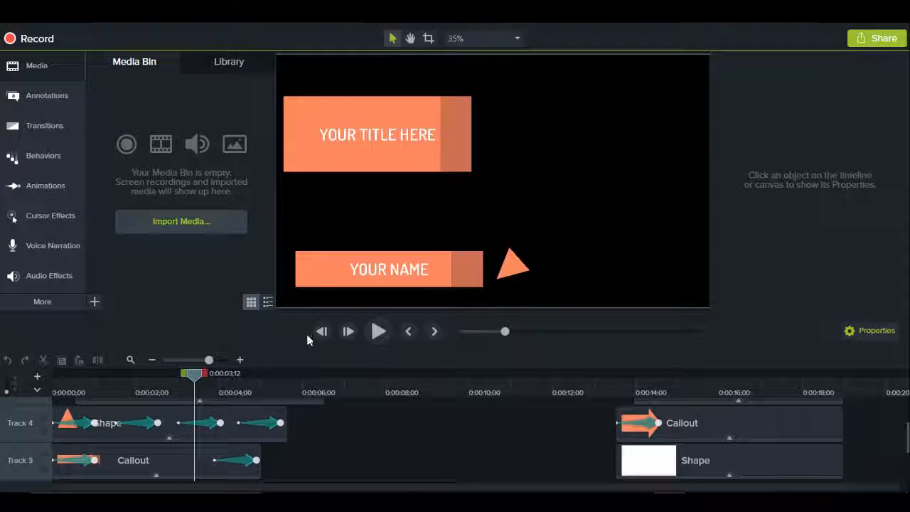
# Step: Import the MVI_4611.MOV video and place it on Track 2 at the start of the timeline
pyautogui.scroll(-1, 308, 431)
pyautogui.scroll(-1, 306, 439)
pyautogui.scroll(1, 306, 439)
pyautogui.scroll(-1, 306, 439)
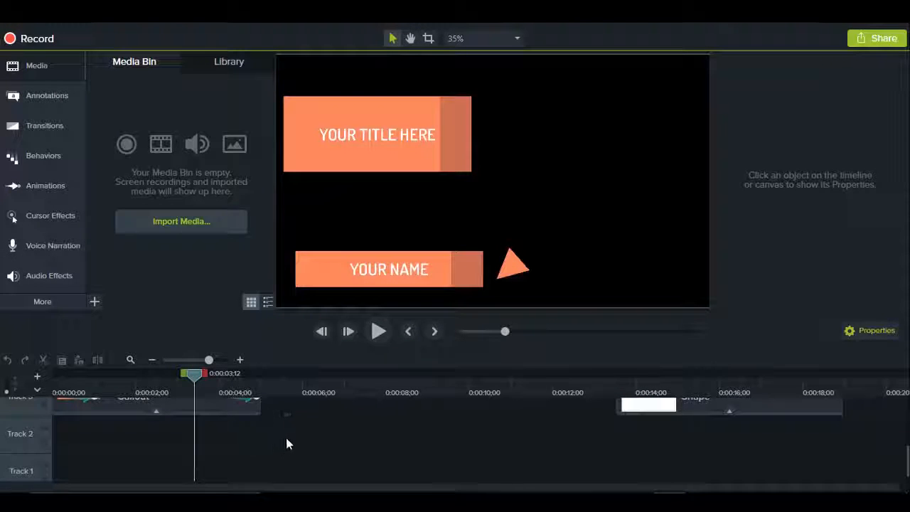
pyautogui.scroll(1, 273, 436)
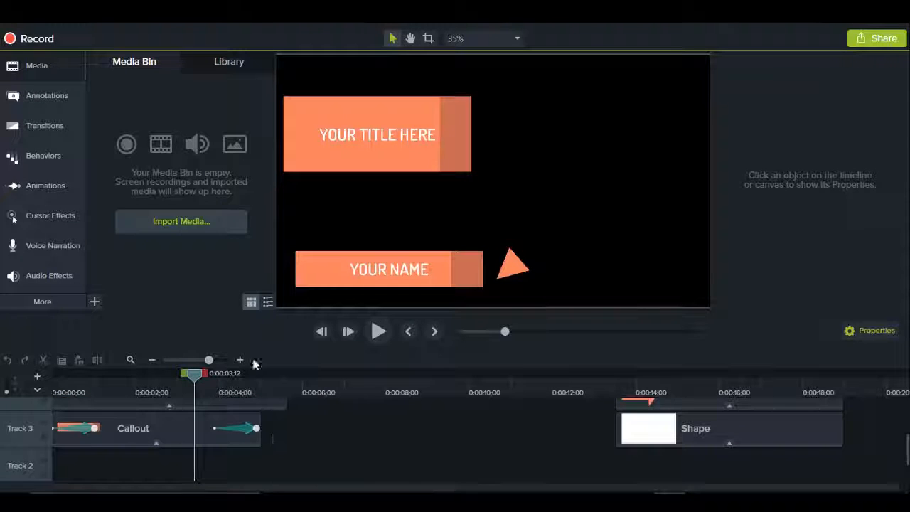
pyautogui.click(202, 229)
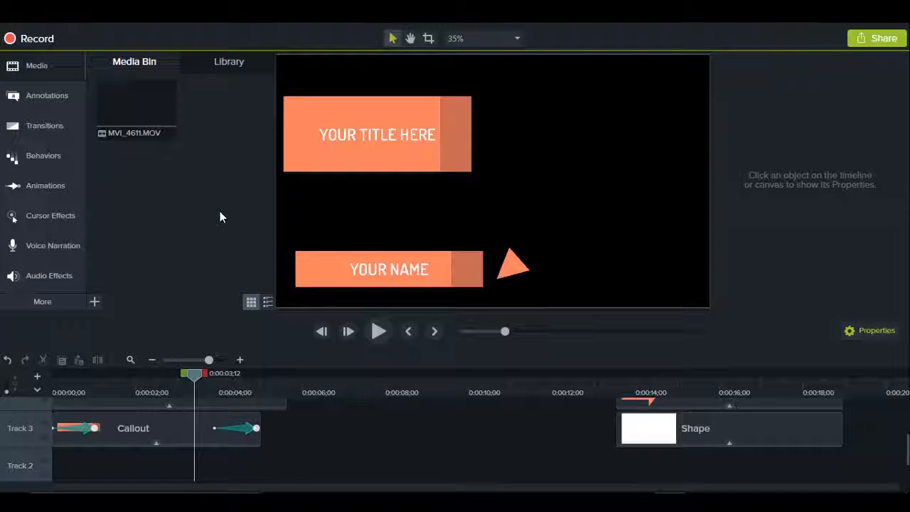
pyautogui.moveTo(127, 108); pyautogui.dragTo(125, 420)
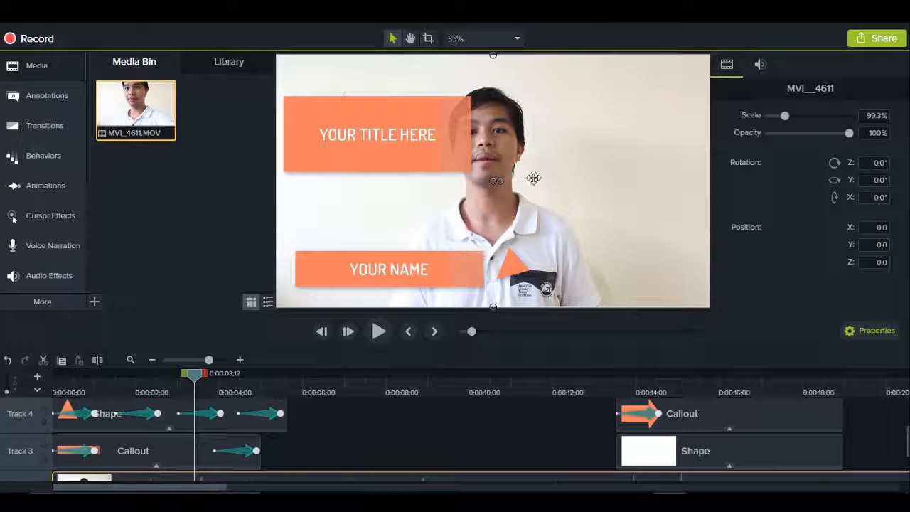
# Step: Enlarge the MVI_4611 video on the canvas to about 113% scale and nudge the YOUR TITLE HERE callout slightly upward
pyautogui.scroll(-1, 555, 186)
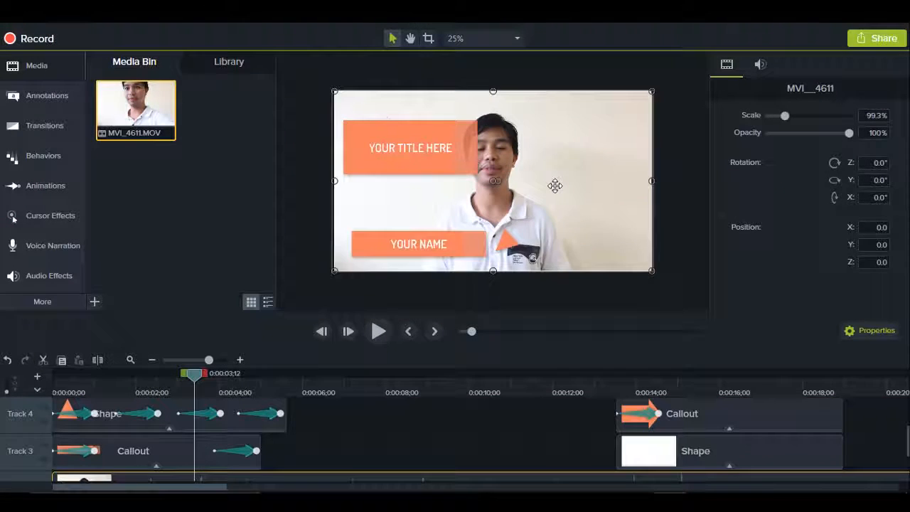
pyautogui.scroll(1, 555, 187)
pyautogui.scroll(-1, 555, 187)
pyautogui.scroll(1, 555, 187)
pyautogui.scroll(-1, 554, 186)
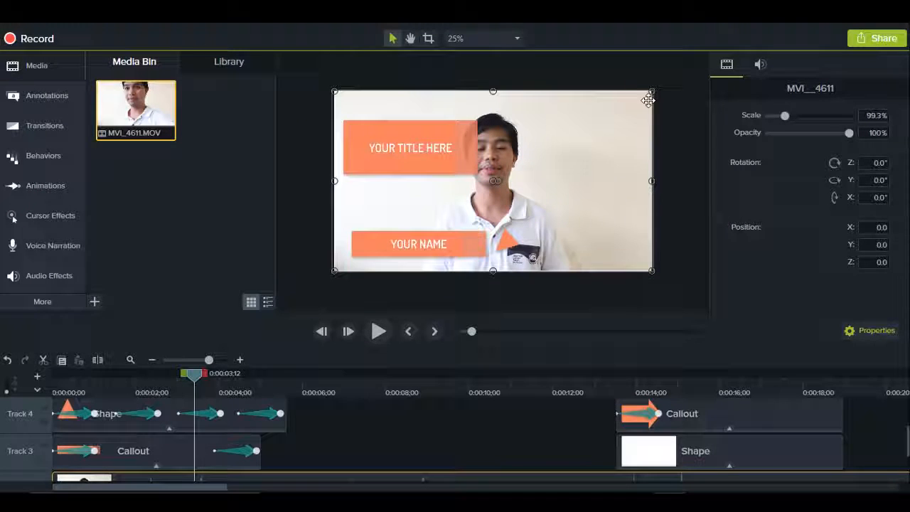
pyautogui.moveTo(652, 91); pyautogui.dragTo(681, 76)
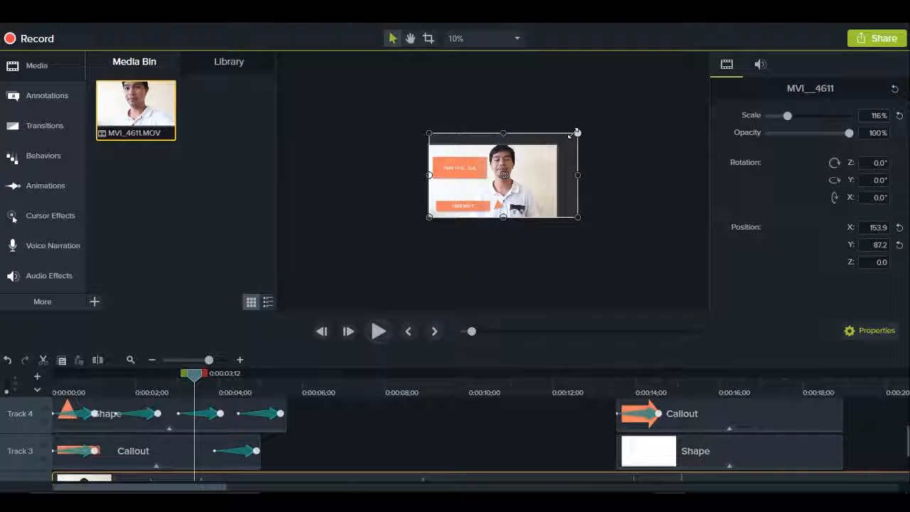
pyautogui.scroll(1, 639, 178)
pyautogui.scroll(-1, 643, 181)
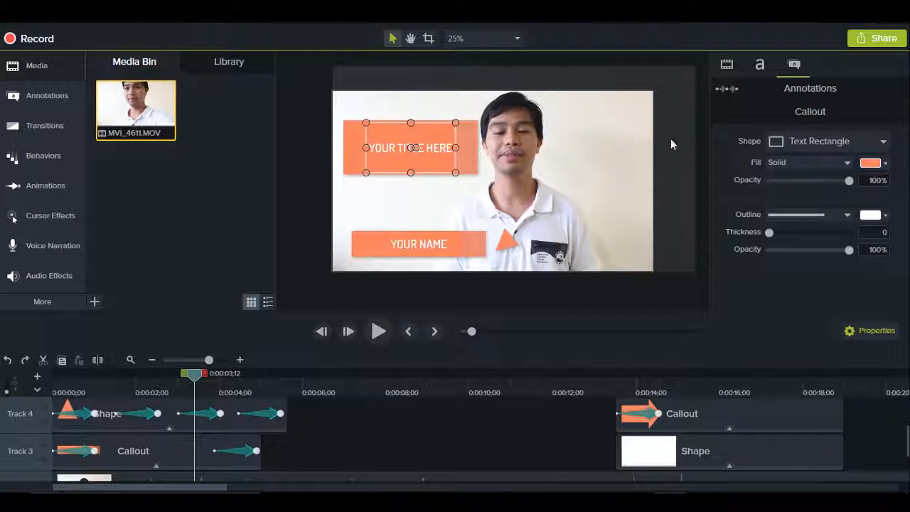
pyautogui.click(671, 145)
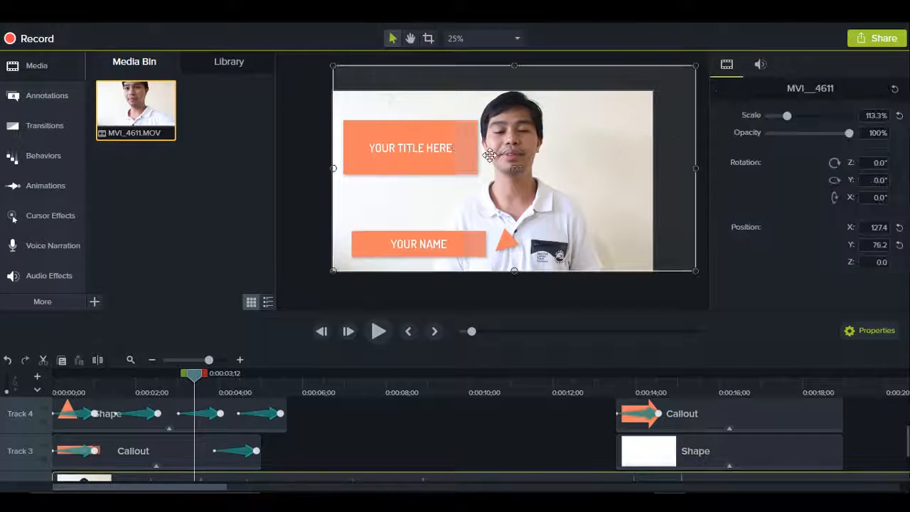
pyautogui.moveTo(452, 148); pyautogui.dragTo(457, 143)
# Step: At about 0:00:02;01, replace the YOUR NAME callout text with the presenter's full name in capitals
pyautogui.moveTo(194, 376); pyautogui.dragTo(137, 379)
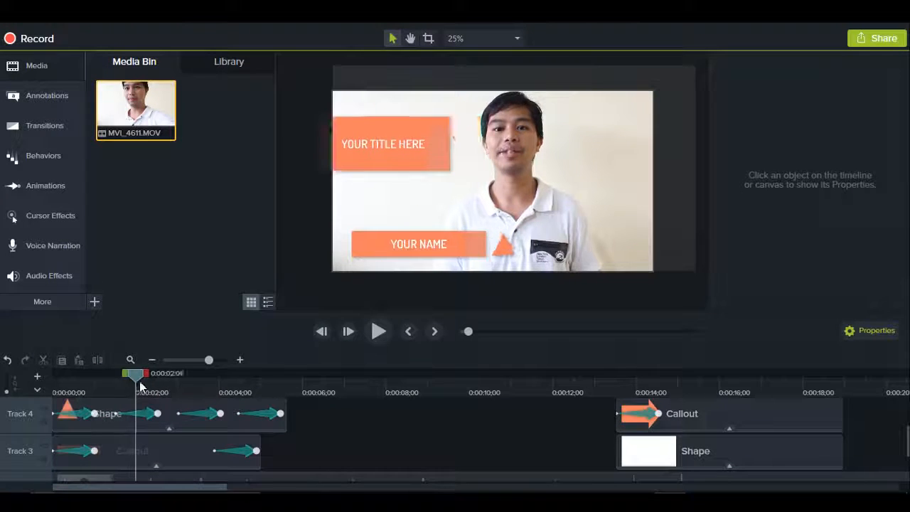
pyautogui.doubleClick(407, 243)
pyautogui.write('CHAM ESTATIS')
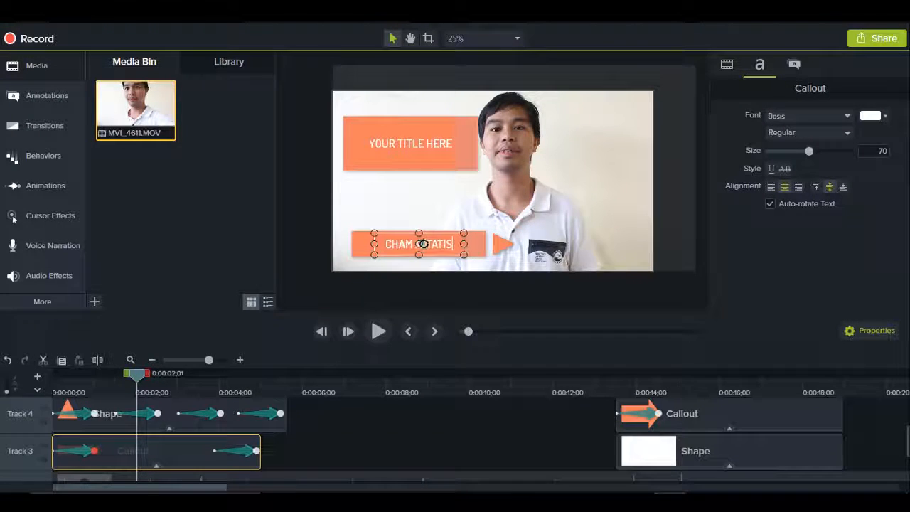
# Step: Replace the YOUR TITLE HERE callout text with "VIDEO MARKETING"
pyautogui.doubleClick(417, 143)
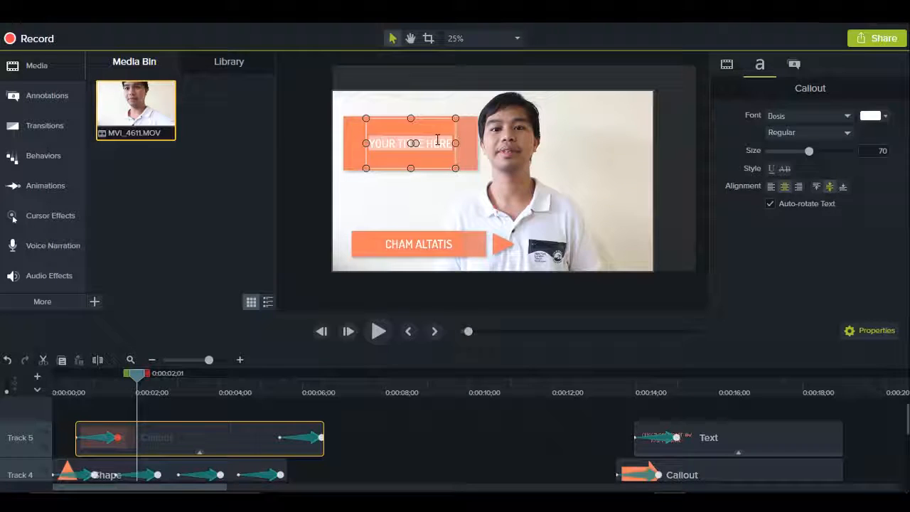
pyautogui.press('BackSpace')
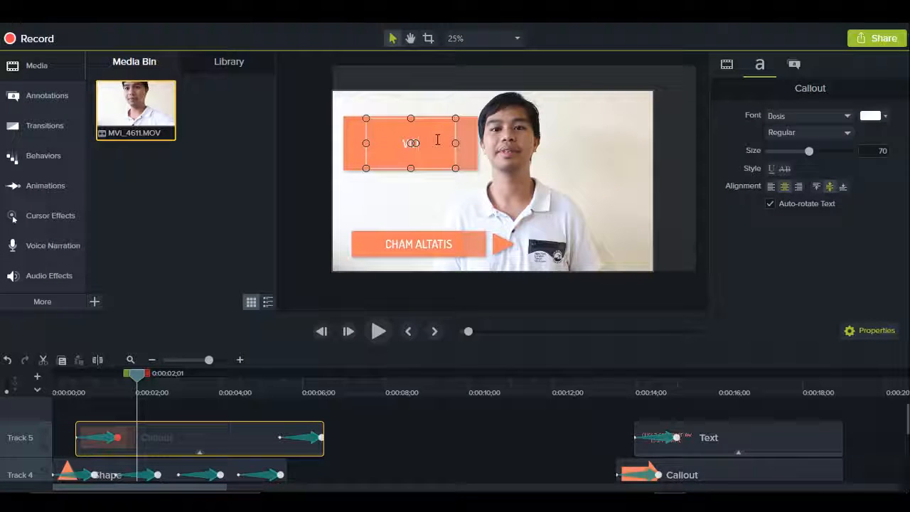
pyautogui.write('VIDEO MARKETI')
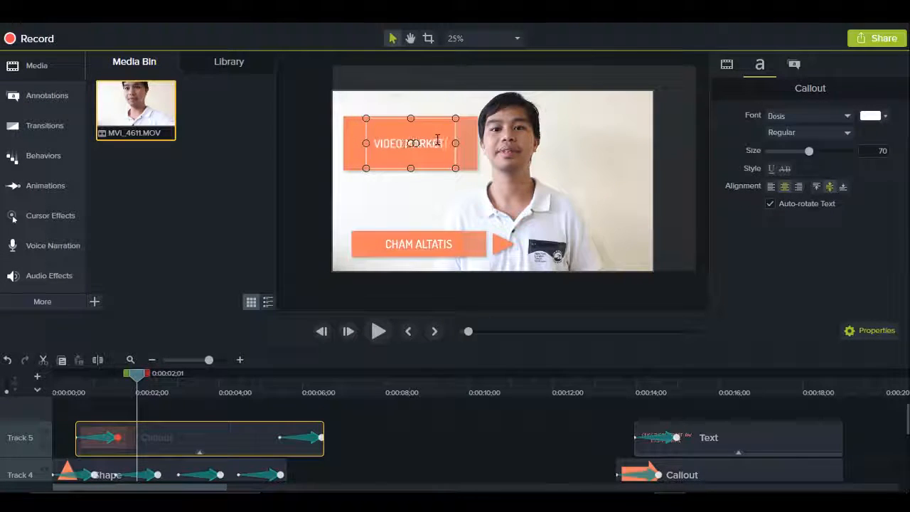
pyautogui.click(501, 290)
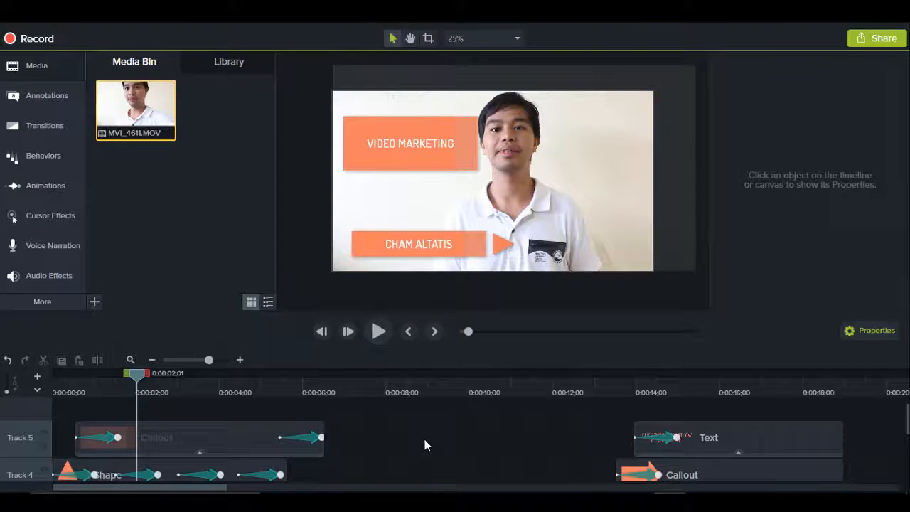
# Step: Change the name callout's solid fill from the orange theme to teal and preview it at about 0:00:02;07
pyautogui.scroll(-1, 424, 440)
pyautogui.scroll(-1, 425, 440)
pyautogui.scroll(1, 425, 440)
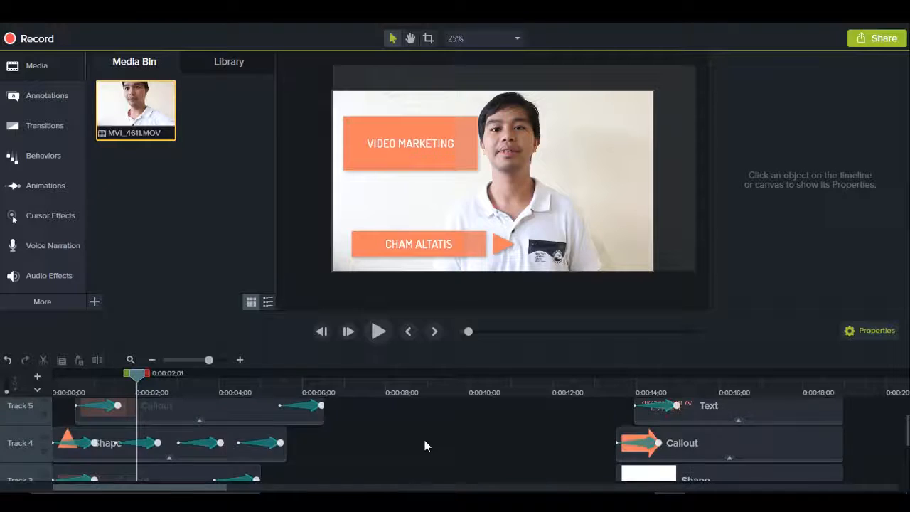
pyautogui.scroll(1, 425, 446)
pyautogui.scroll(-1, 388, 447)
pyautogui.click(363, 245)
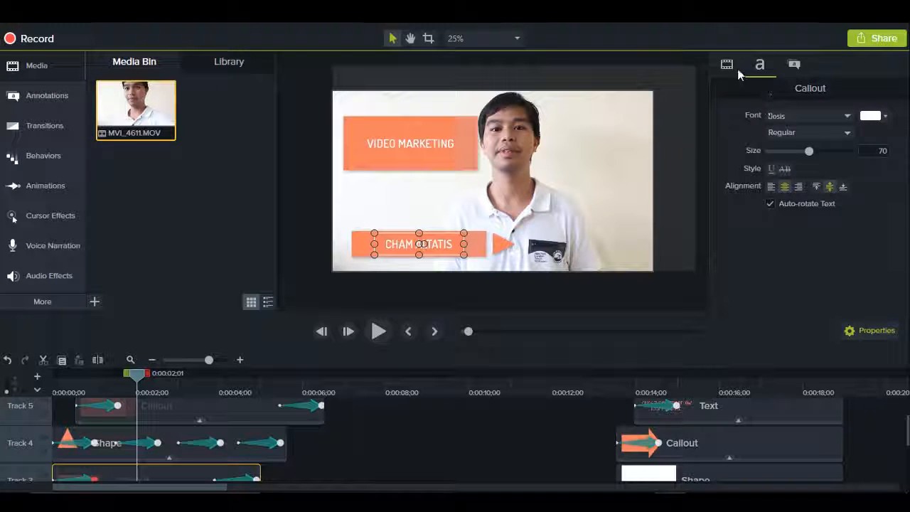
pyautogui.click(795, 65)
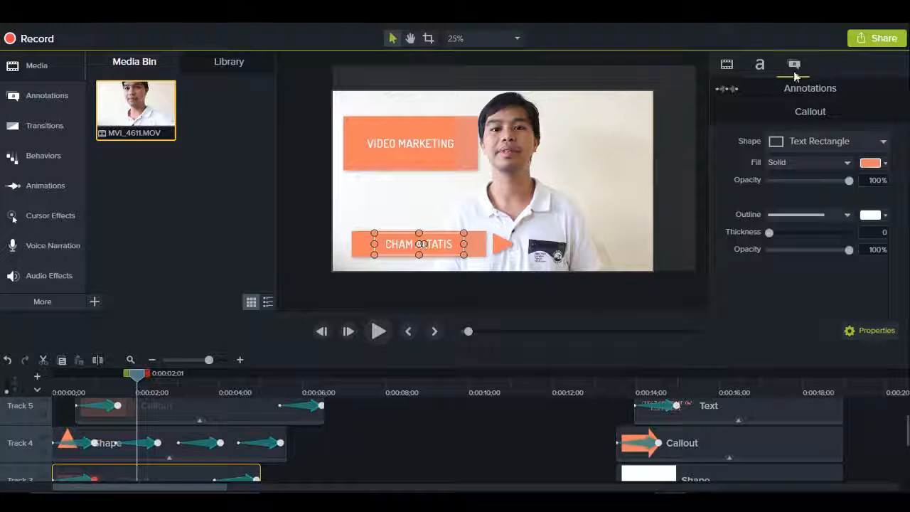
pyautogui.click(874, 163)
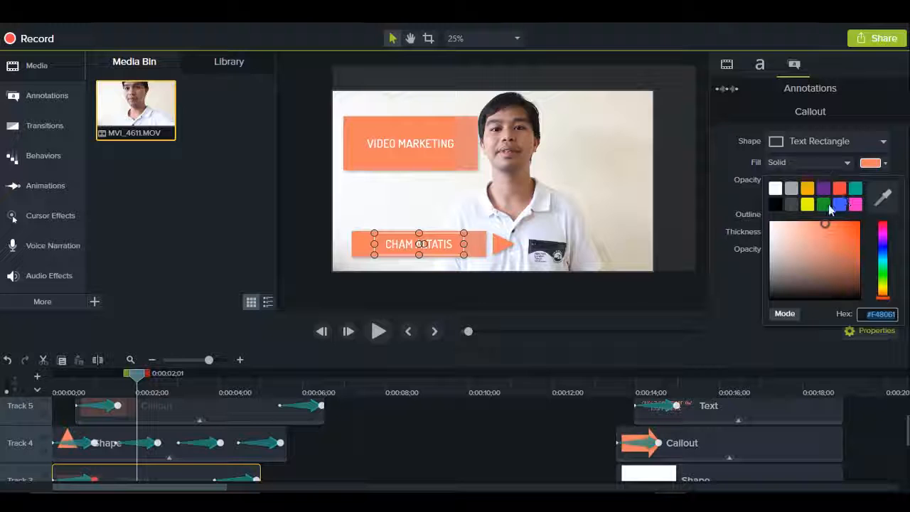
pyautogui.click(856, 191)
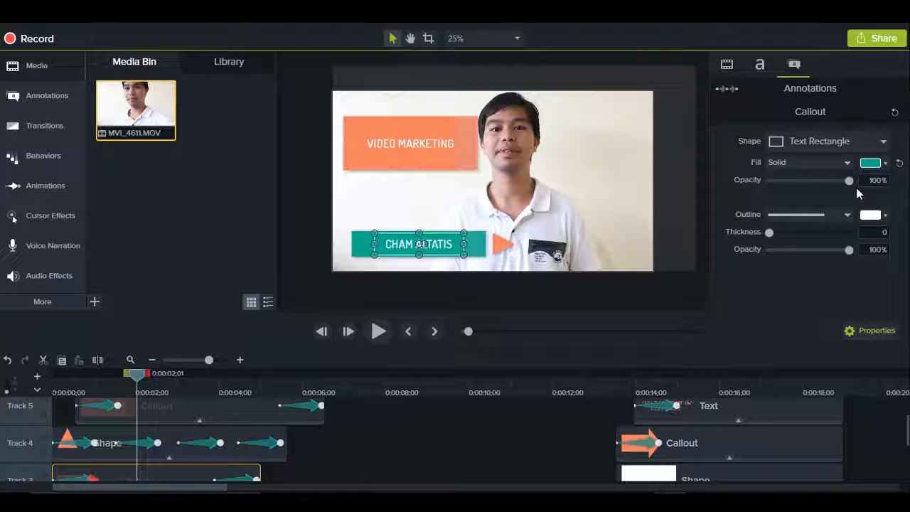
pyautogui.moveTo(137, 373); pyautogui.dragTo(115, 365)
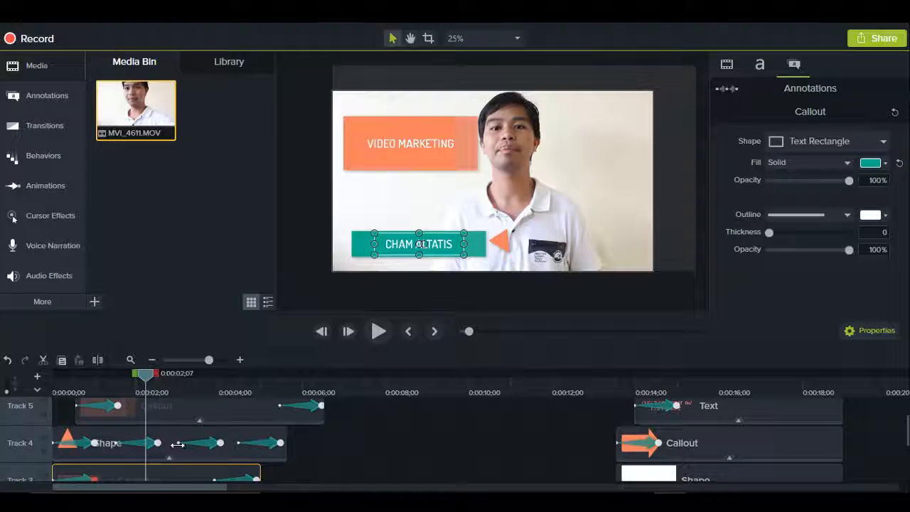
# Step: Set the name callout's fill to teal at 0:00:00;00 too, and preview it at 0:00:02;00
pyautogui.moveTo(151, 377); pyautogui.dragTo(68, 377)
pyautogui.scroll(-1, 78, 444)
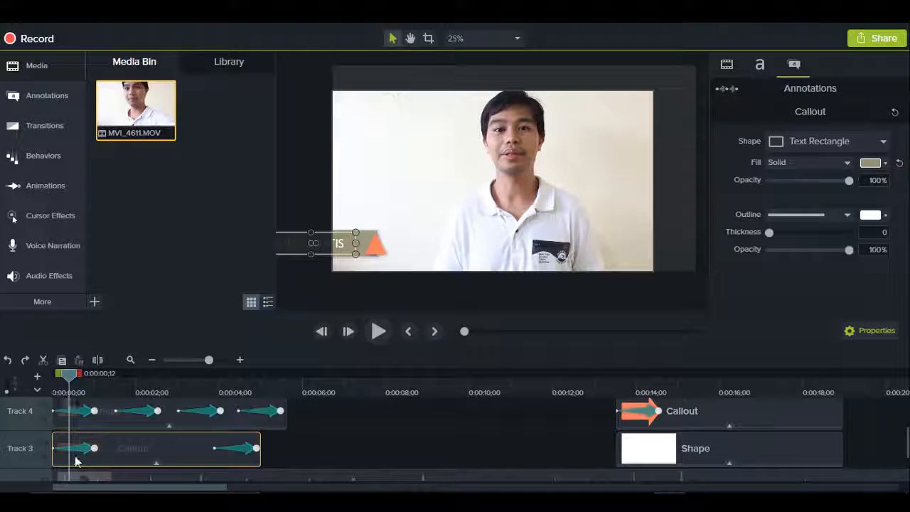
pyautogui.moveTo(69, 375); pyautogui.dragTo(50, 387)
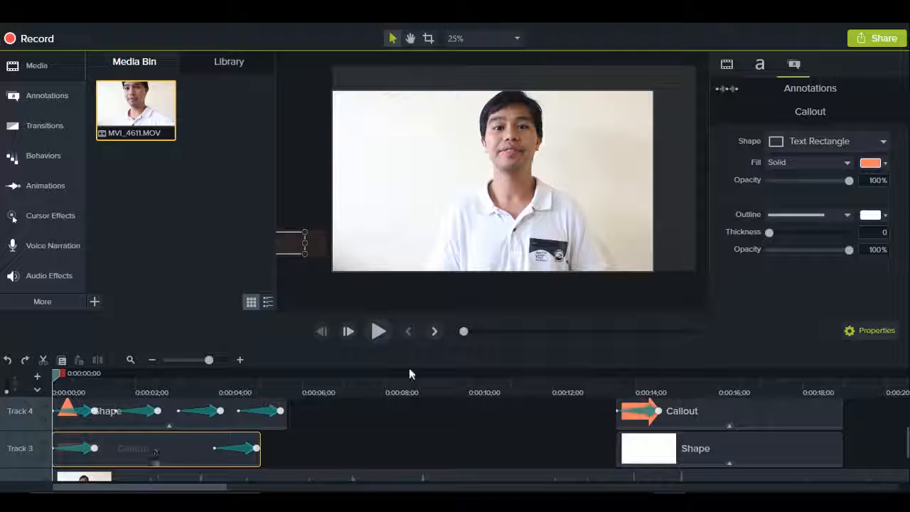
pyautogui.click(856, 190)
pyautogui.moveTo(59, 374); pyautogui.dragTo(135, 376)
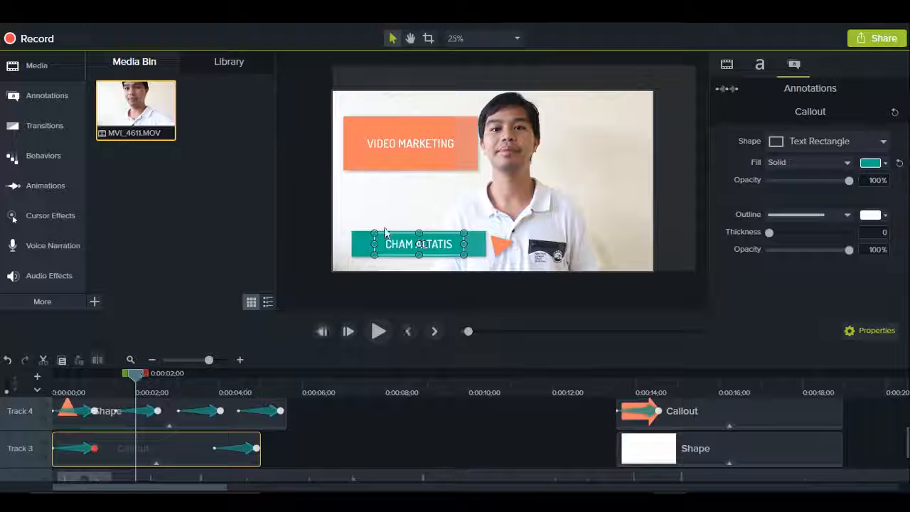
# Step: Select the name callout's text and set its font colour to white
pyautogui.doubleClick(423, 243)
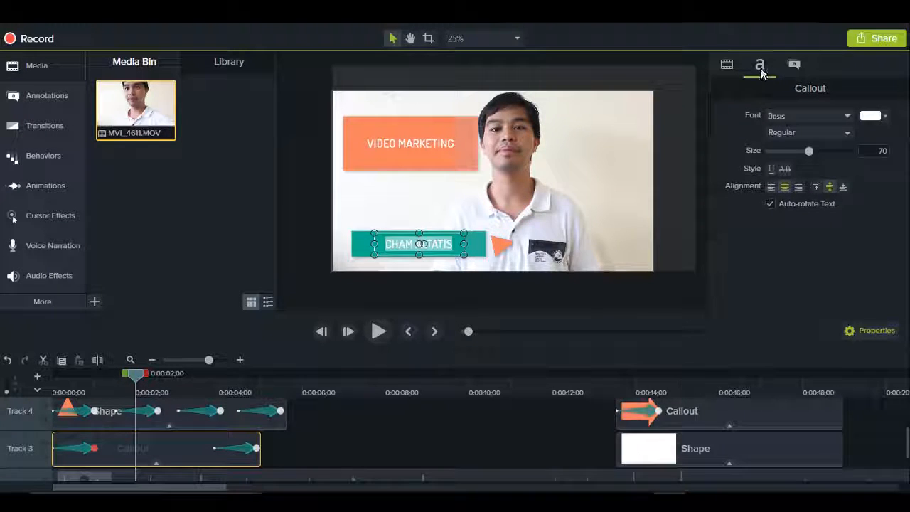
pyautogui.click(874, 116)
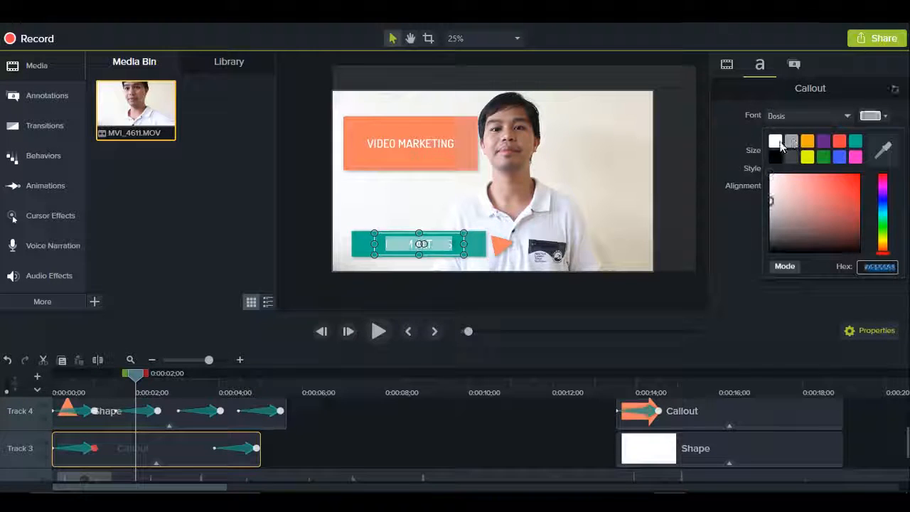
pyautogui.click(777, 141)
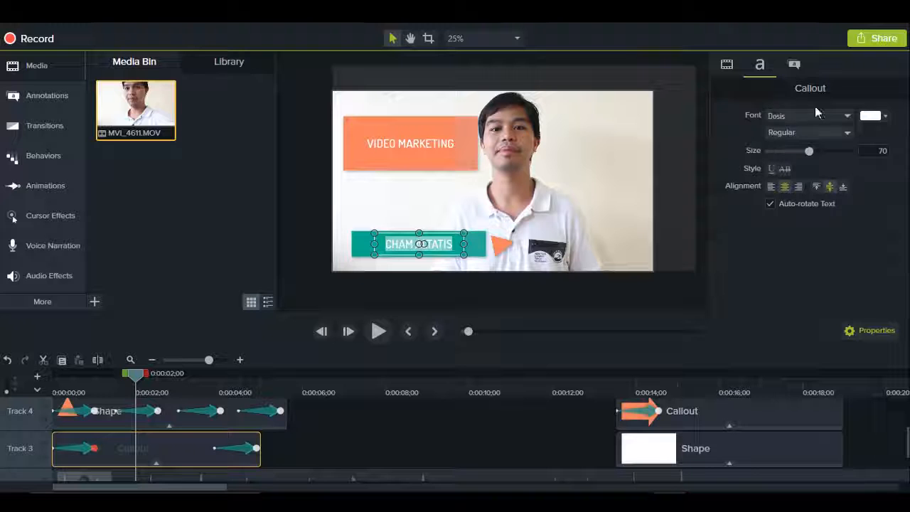
# Step: Keep Dosis as the name callout's font, enlarge its text slightly, and deselect the callout
pyautogui.click(840, 116)
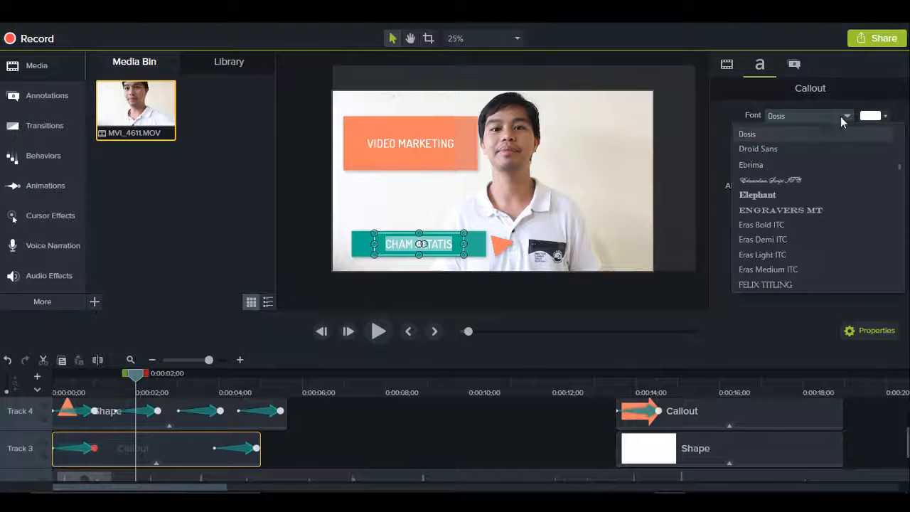
pyautogui.scroll(-1, 803, 191)
pyautogui.scroll(1, 803, 191)
pyautogui.click(809, 136)
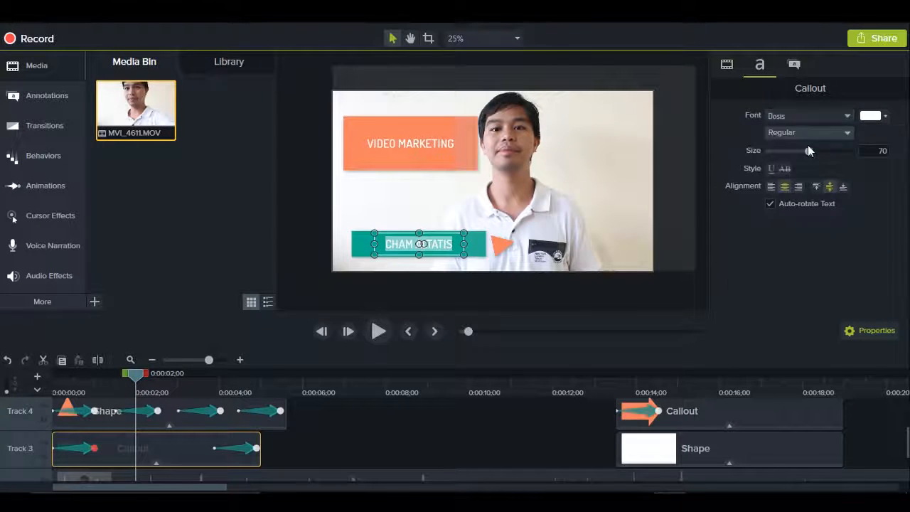
pyautogui.moveTo(810, 151); pyautogui.dragTo(812, 156)
pyautogui.click(437, 418)
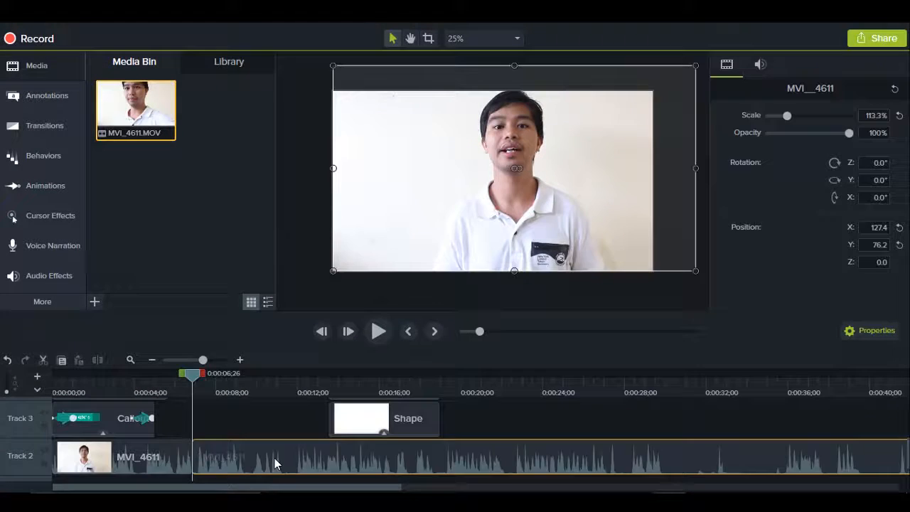
# Step: Shorten the MVI_4611 video so it ends at about 0:00:06;26, deleting the remaining footage
pyautogui.press('Delete')
pyautogui.scroll(1, 274, 458)
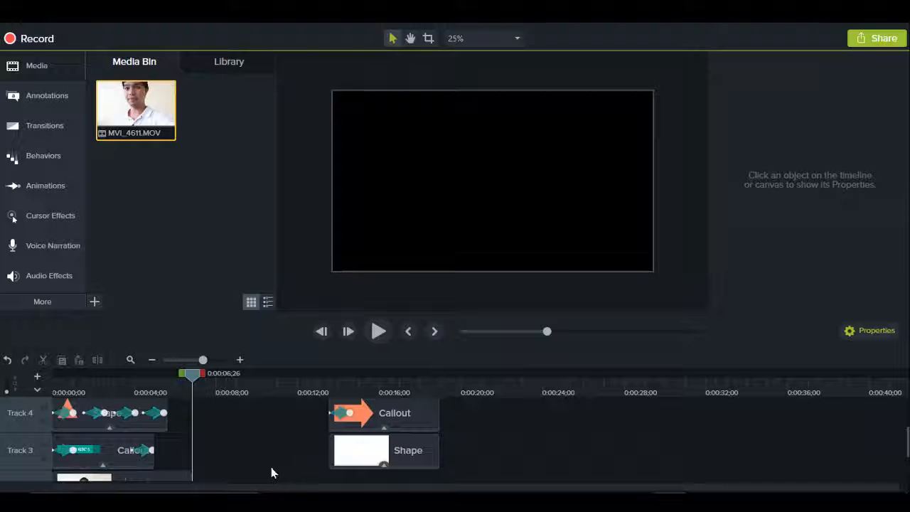
pyautogui.scroll(-1, 231, 423)
pyautogui.scroll(2, 229, 430)
pyautogui.scroll(-1, 229, 430)
pyautogui.scroll(1, 251, 432)
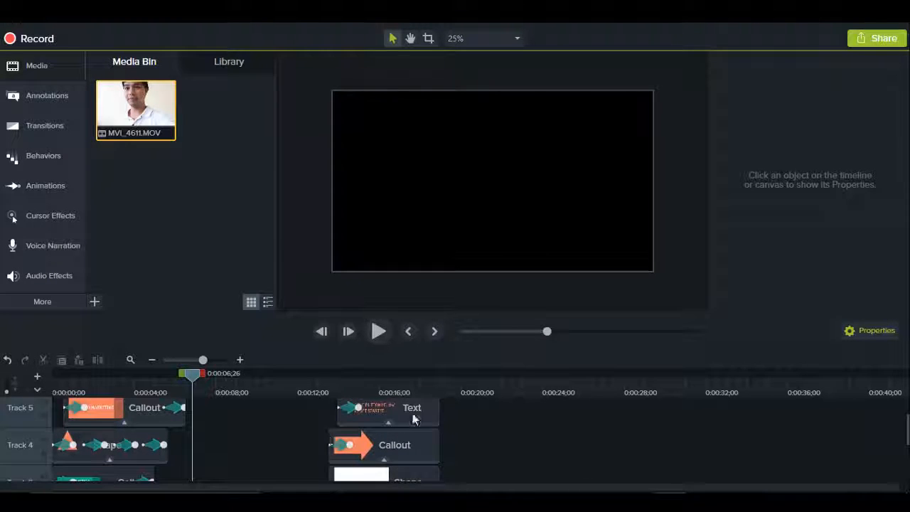
# Step: Move the closing text, arrow callout and white background shape together so they start at about 0:00:28;00
pyautogui.click(316, 390)
pyautogui.scroll(-1, 516, 436)
pyautogui.scroll(1, 511, 436)
pyautogui.moveTo(466, 469); pyautogui.dragTo(690, 413)
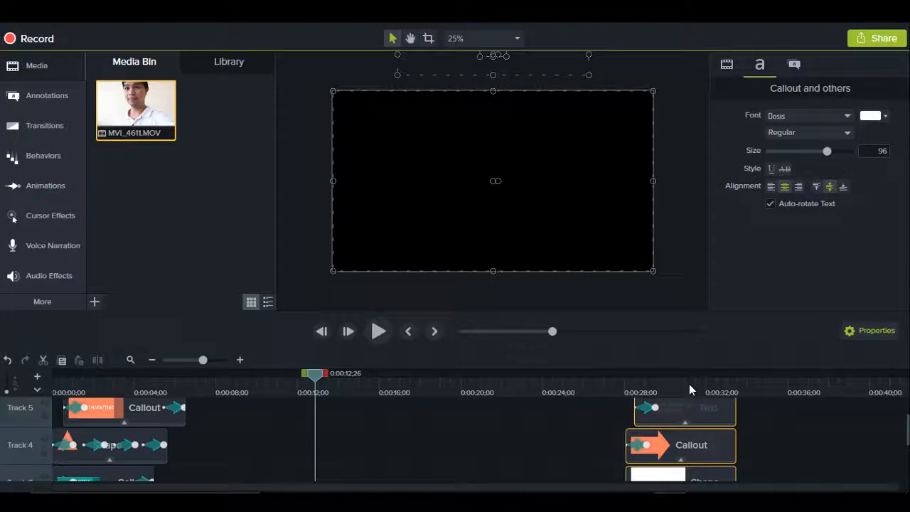
pyautogui.click(681, 382)
pyautogui.click(765, 378)
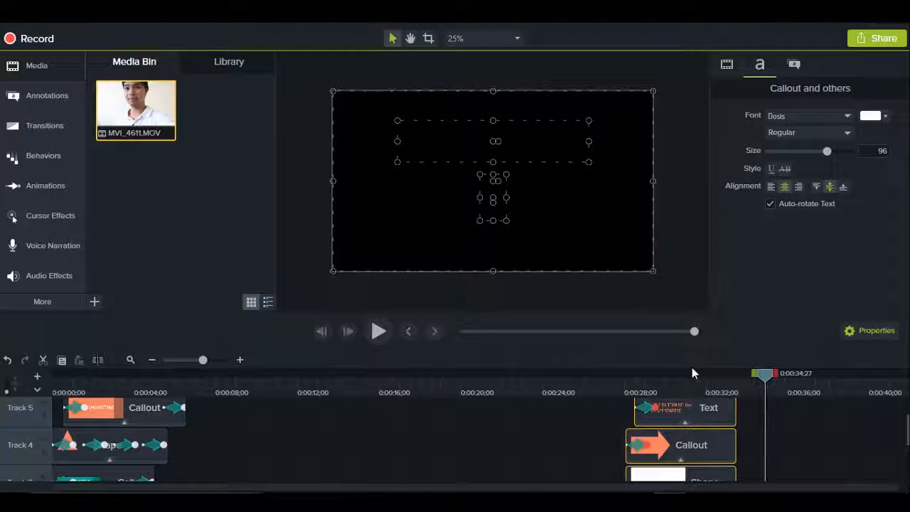
# Step: Preview the end screen at about 0:00:30;04 and open its "CLICK THE BUTTON BELOW TO GET STARTED" text for editing
pyautogui.click(669, 384)
pyautogui.click(744, 421)
pyautogui.click(698, 403)
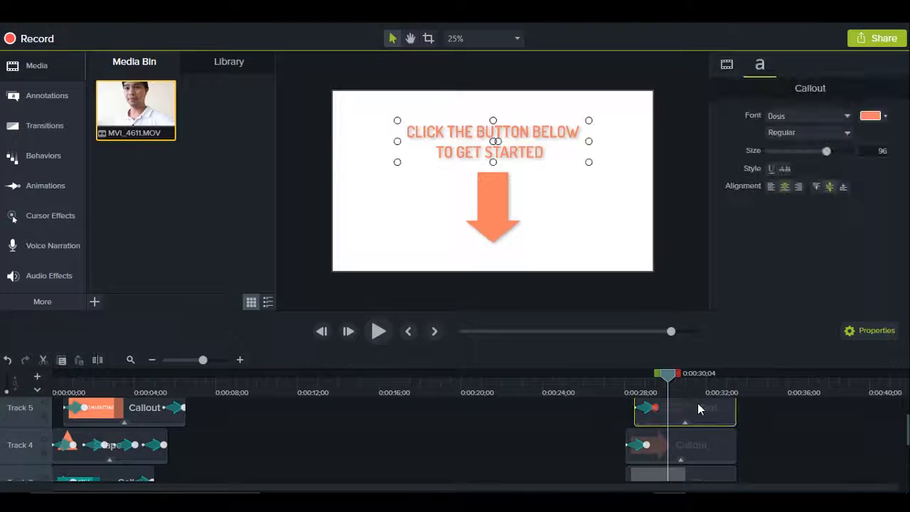
pyautogui.doubleClick(467, 134)
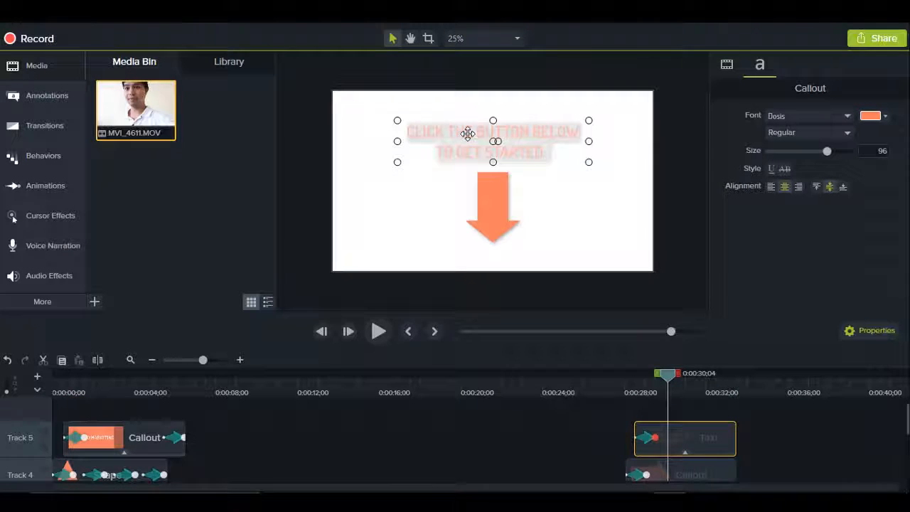
# Step: Nudge the end screen's arrow callout slightly downward and view its solid fill colour choices
pyautogui.click(497, 193)
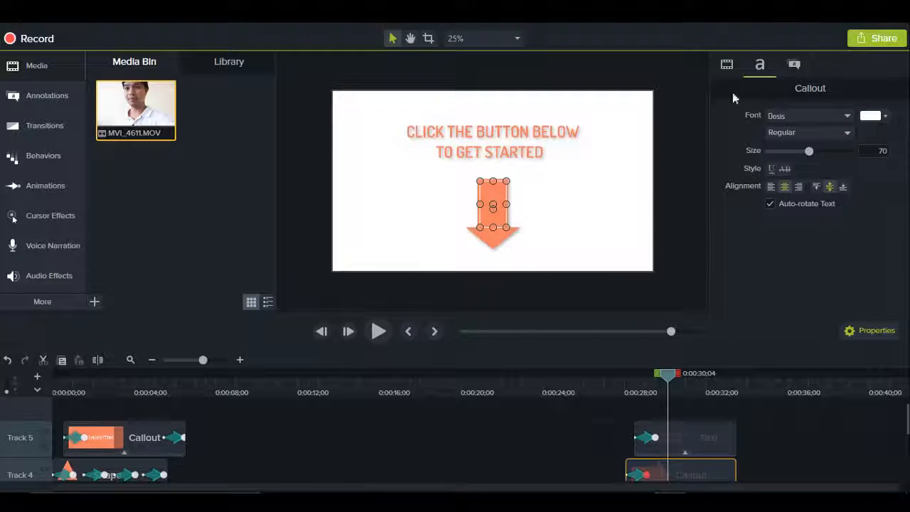
pyautogui.click(791, 63)
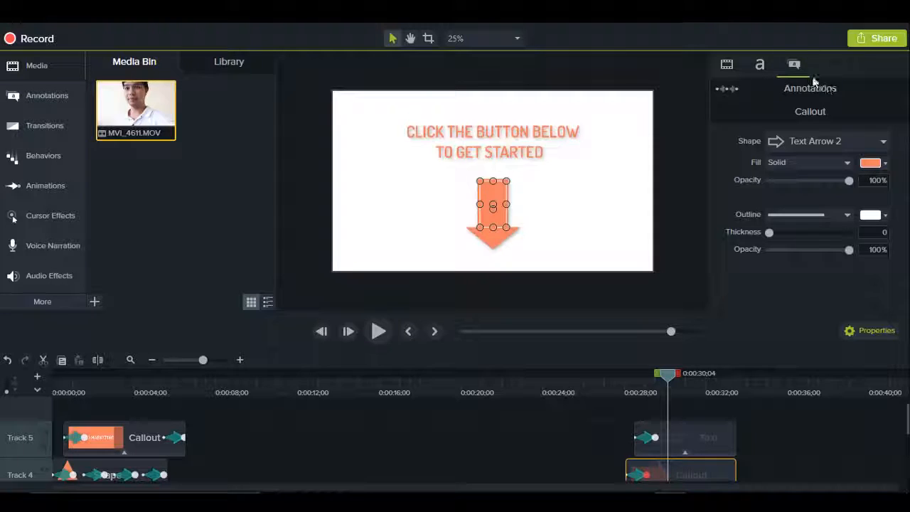
pyautogui.click(872, 163)
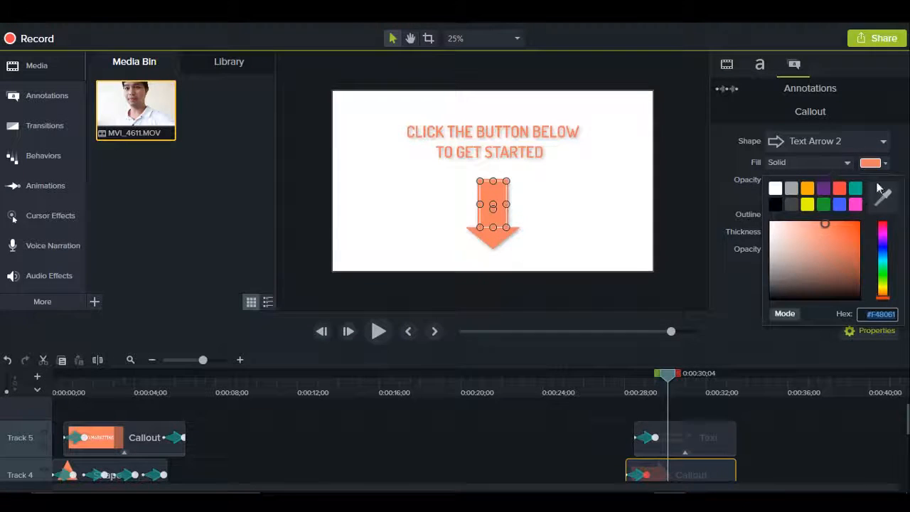
pyautogui.click(898, 154)
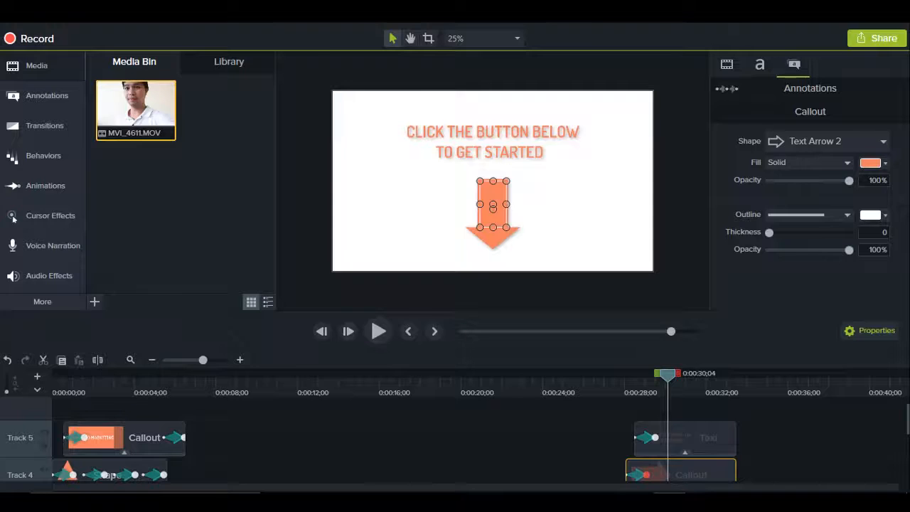
# Step: Check the FE templates folder and preview the opening title and name callouts at about 0:00:03;09
pyautogui.click(289, 427)
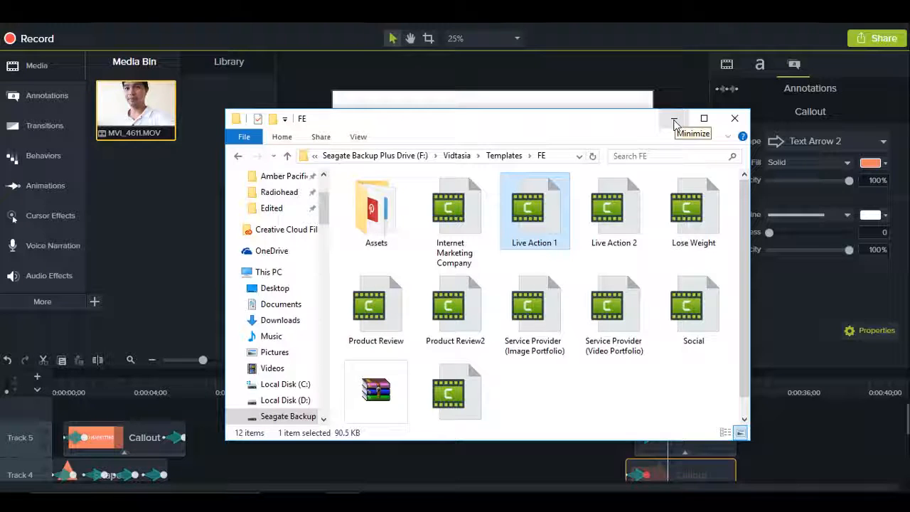
pyautogui.click(674, 121)
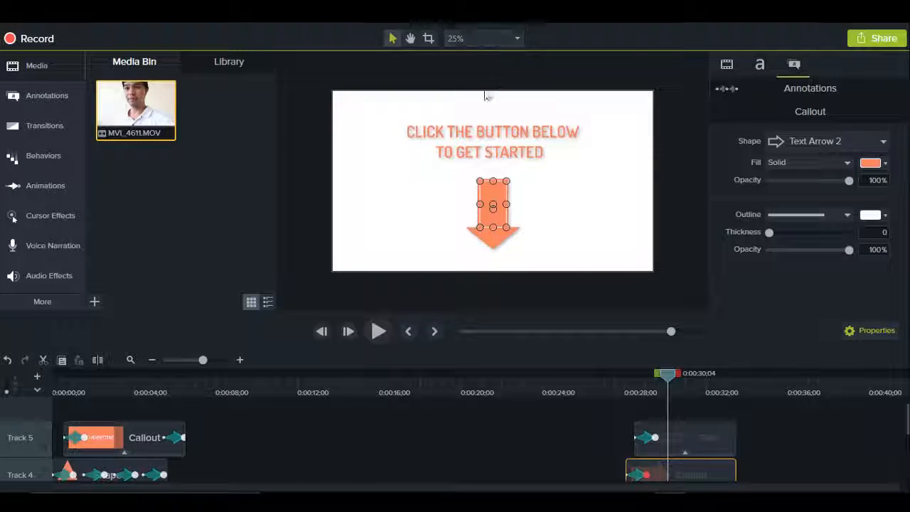
pyautogui.click(122, 390)
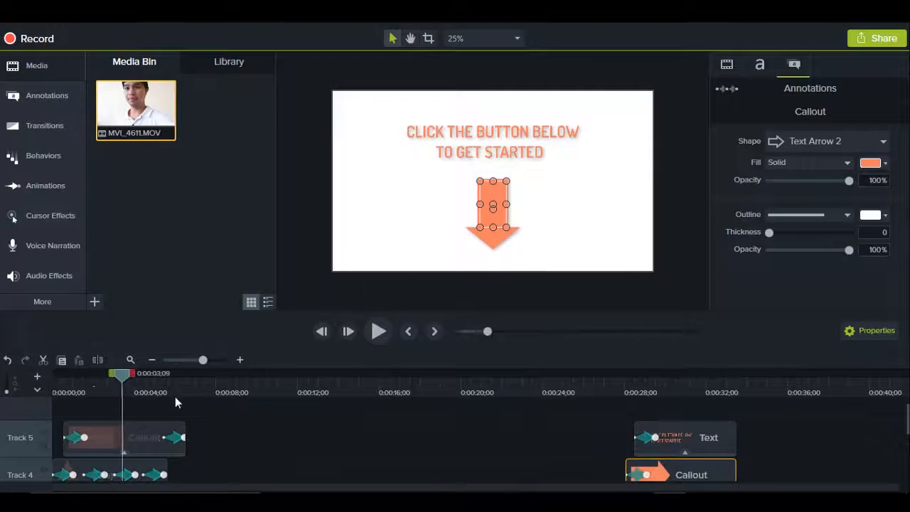
pyautogui.click(295, 427)
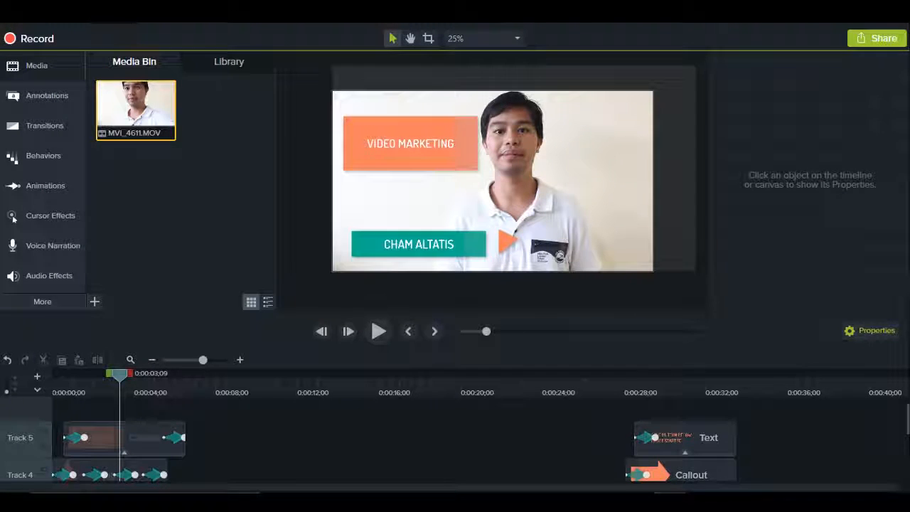
pyautogui.click(10, 16)
pyautogui.click(124, 99)
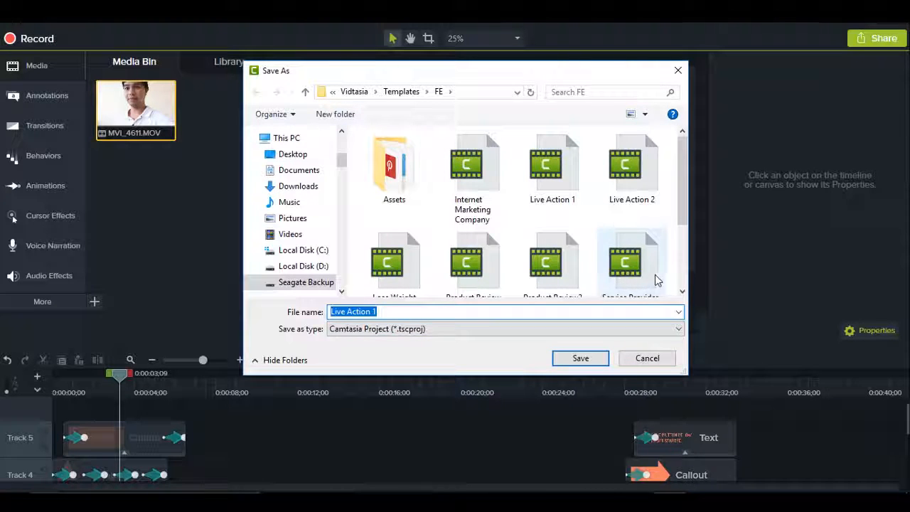
pyautogui.click(655, 364)
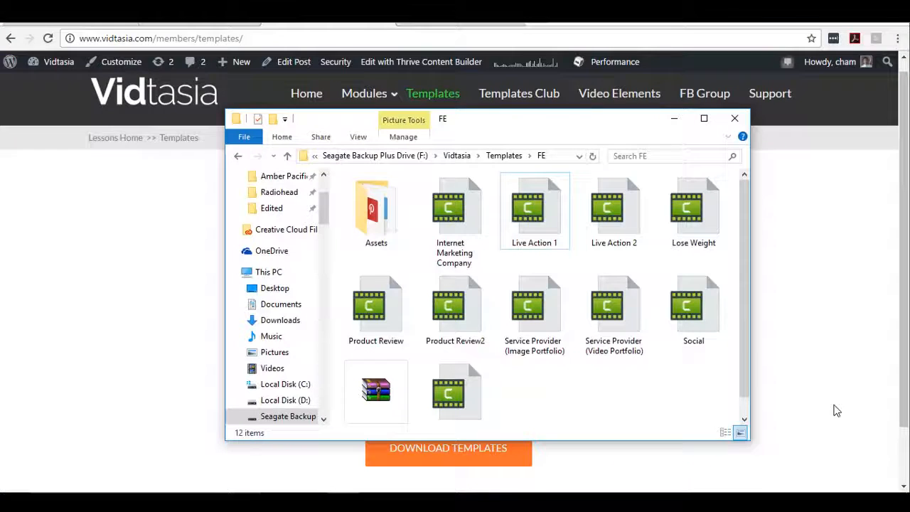
# Step: Open the Product Review template project from the FE folder
pyautogui.doubleClick(394, 300)
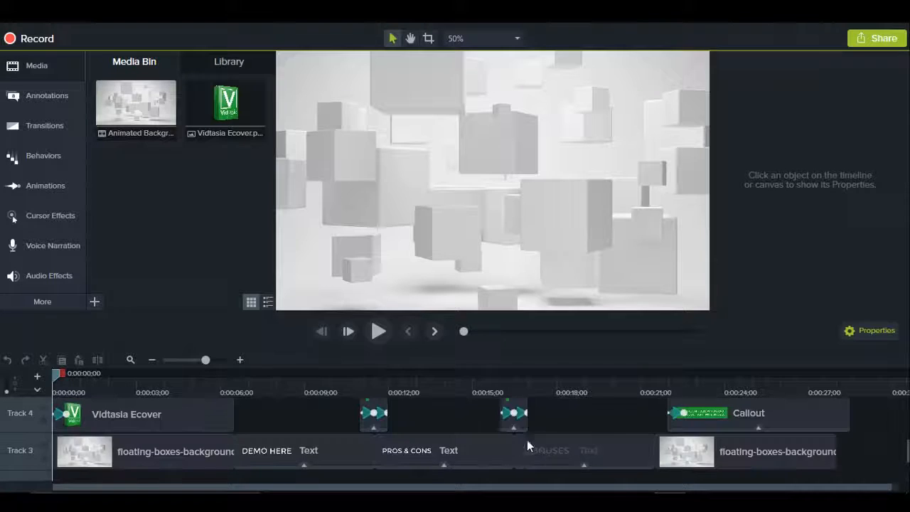
pyautogui.scroll(2, 528, 445)
pyautogui.scroll(-5, 569, 436)
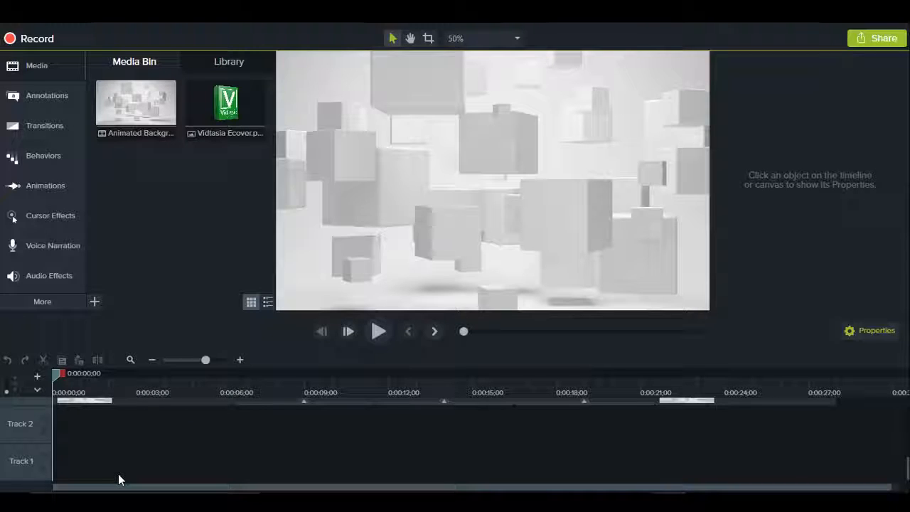
# Step: Examine the Product Review template's timeline tracks and preview its opening scene at about 0:00:02;10
pyautogui.scroll(1, 221, 430)
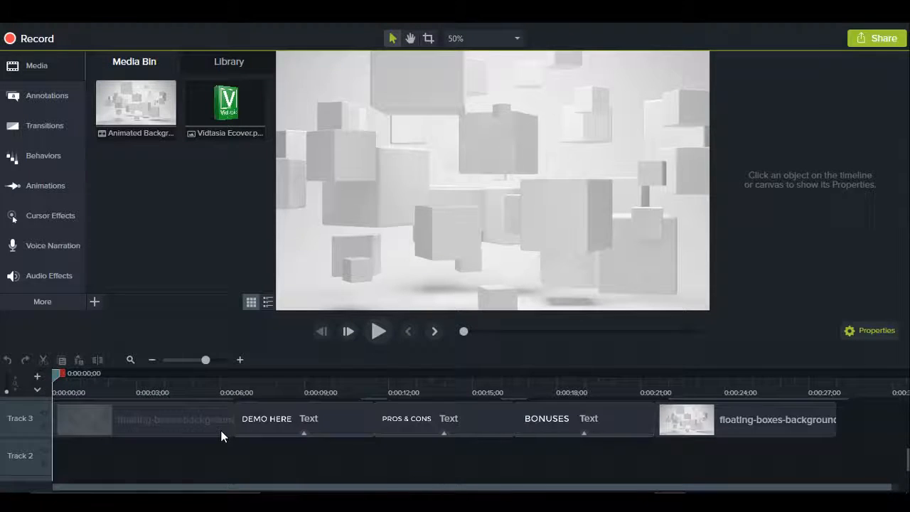
pyautogui.scroll(-1, 213, 439)
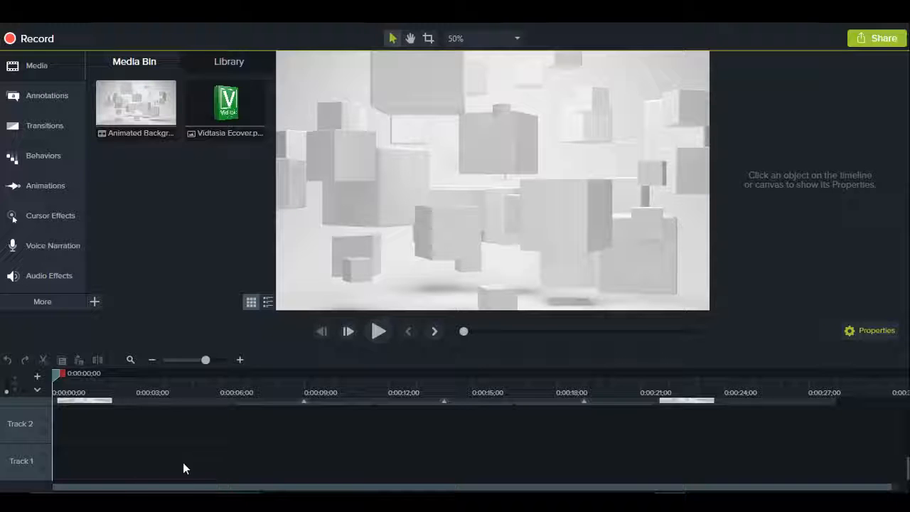
pyautogui.scroll(3, 272, 445)
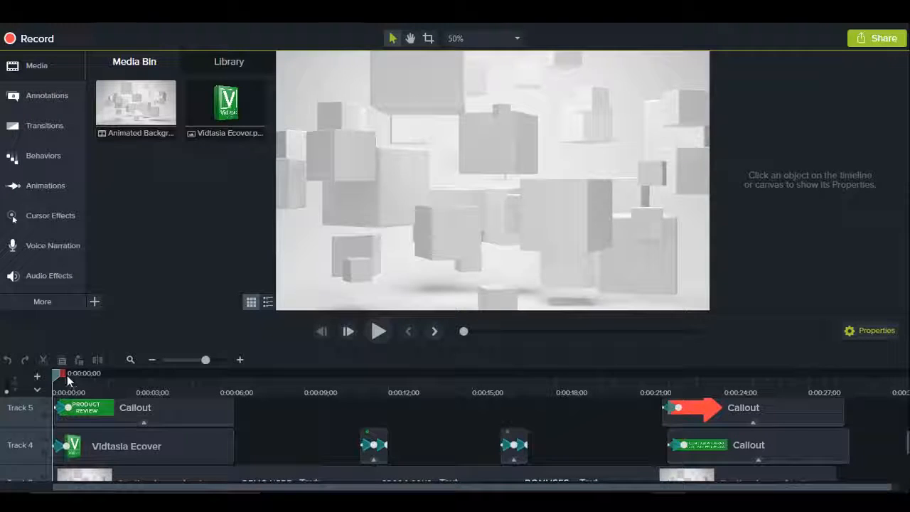
pyautogui.moveTo(58, 379); pyautogui.dragTo(128, 374)
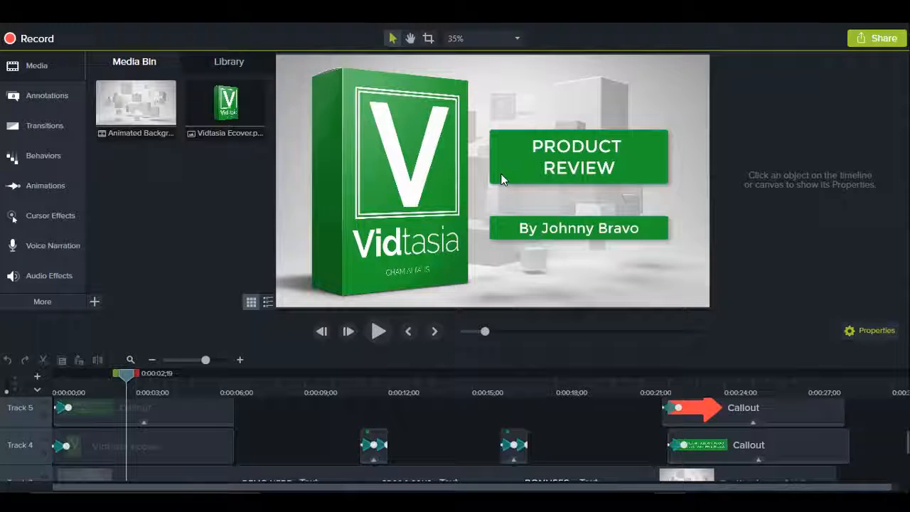
pyautogui.moveTo(126, 375); pyautogui.dragTo(118, 375)
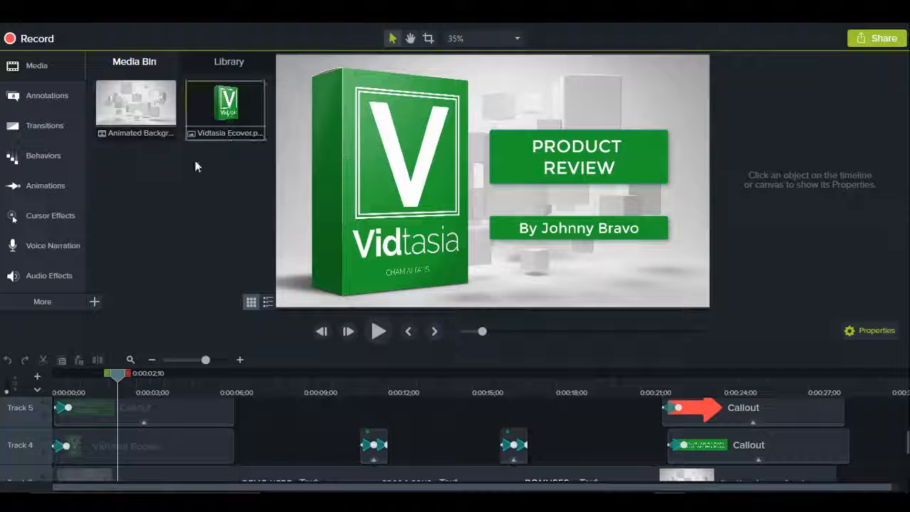
# Step: Try to update the Vidtasia Ecover media, browsing the Vidtasia folder for a replacement image
pyautogui.click(214, 104)
pyautogui.rightClick(240, 114)
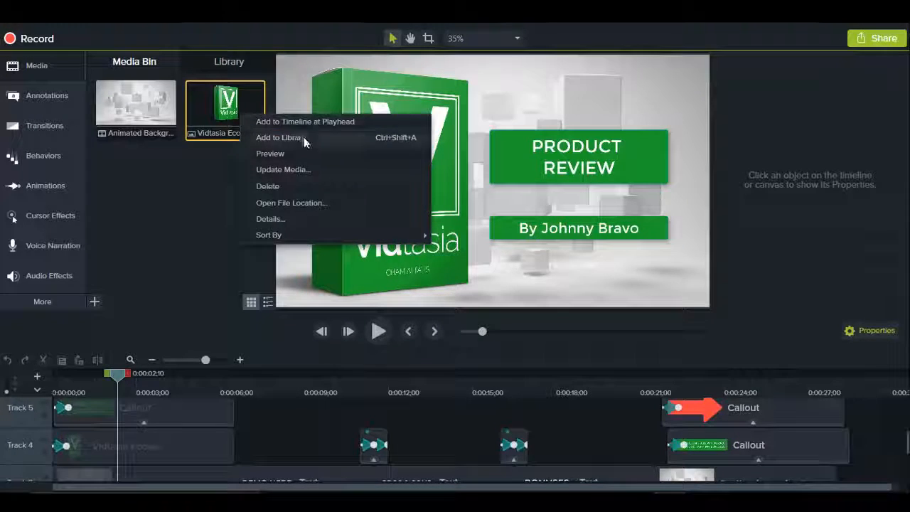
pyautogui.click(313, 171)
pyautogui.scroll(-5, 537, 242)
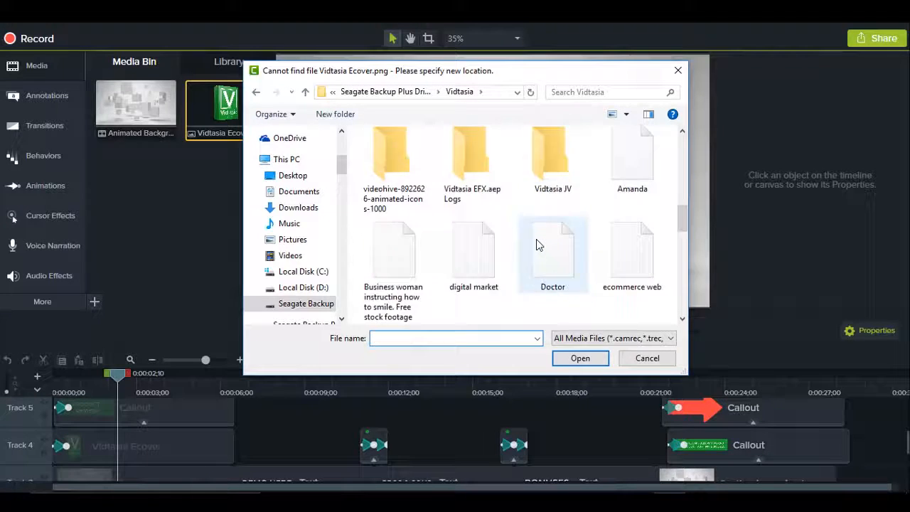
pyautogui.scroll(1, 537, 245)
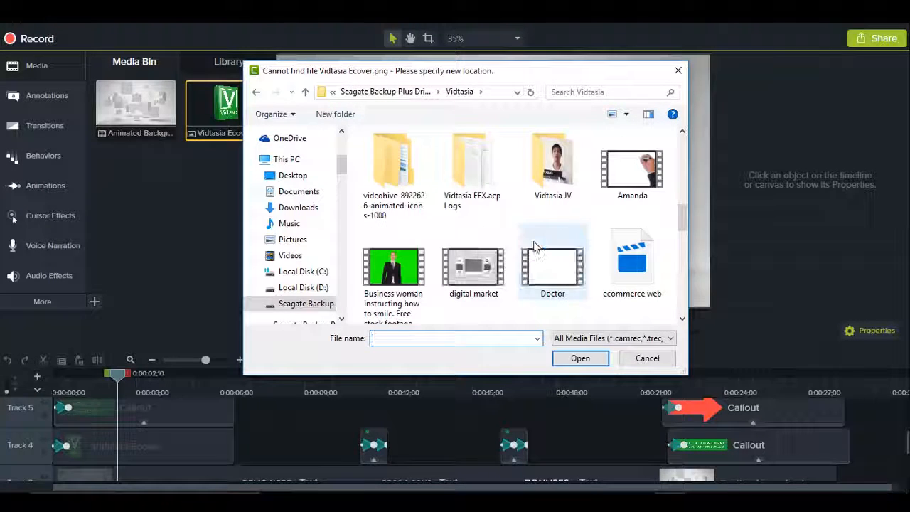
pyautogui.scroll(-1, 531, 249)
pyautogui.scroll(-1, 532, 245)
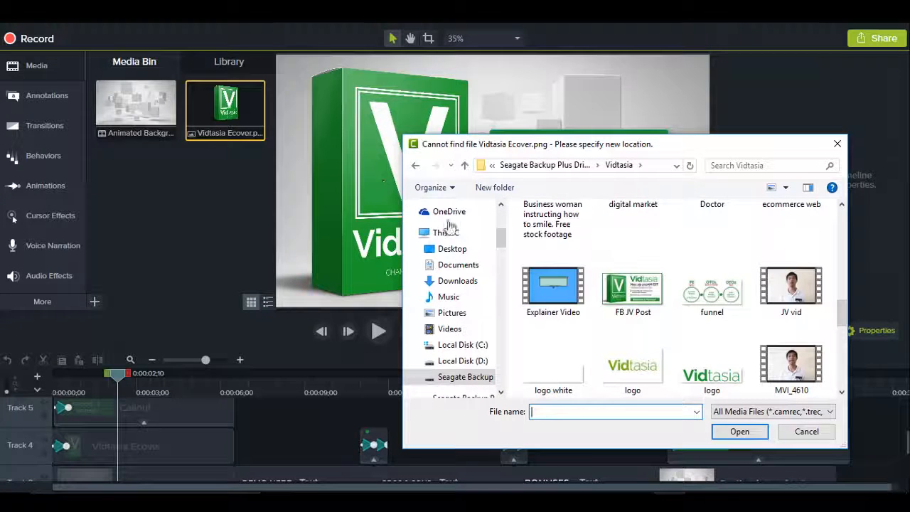
pyautogui.scroll(-3, 718, 295)
pyautogui.scroll(1, 718, 299)
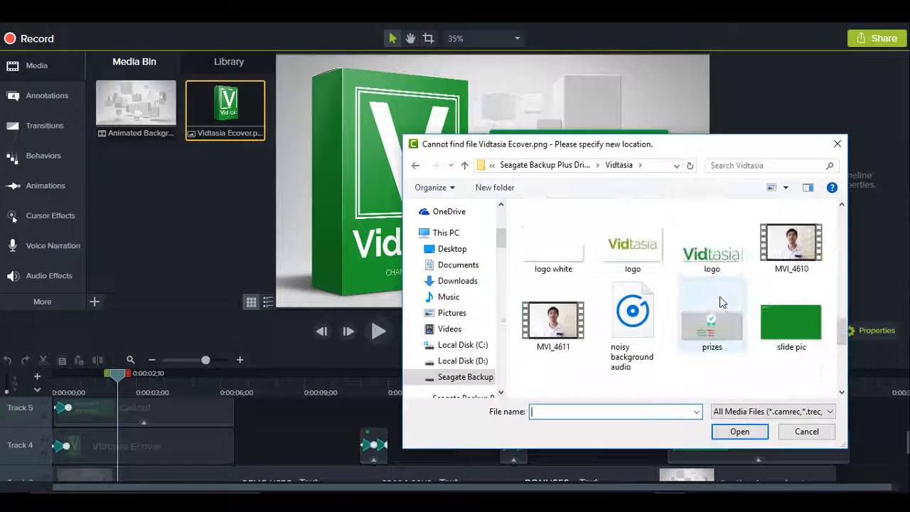
pyautogui.click(807, 432)
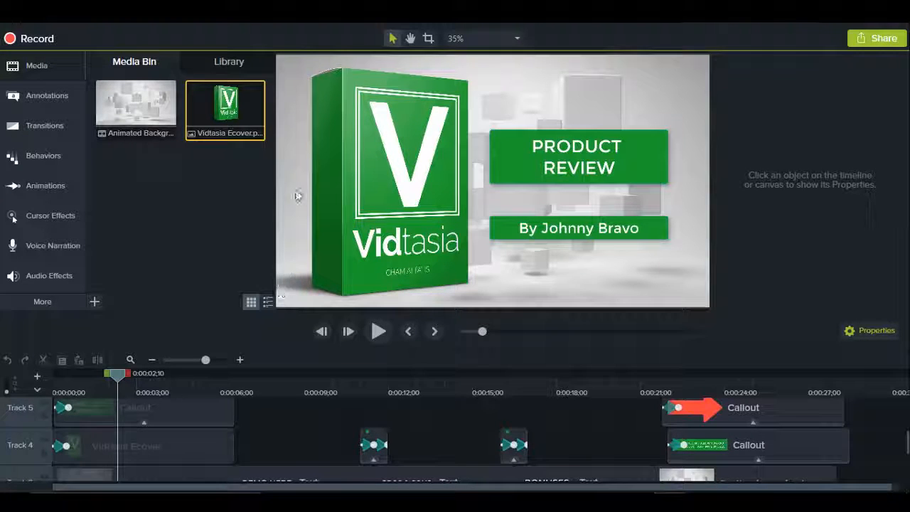
# Step: Select the word PRODUCT in the opening title callout and the presenter's name in the byline callout beneath it
pyautogui.click(576, 145)
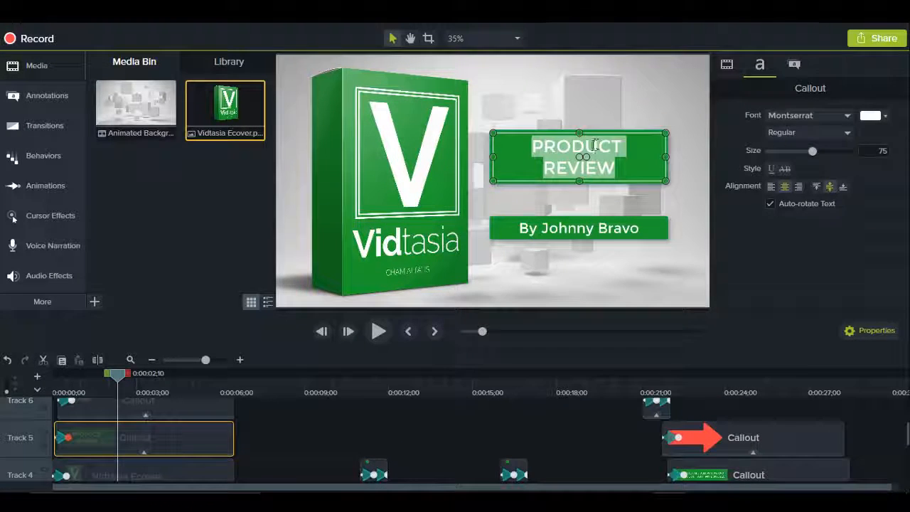
pyautogui.moveTo(534, 146); pyautogui.dragTo(623, 148)
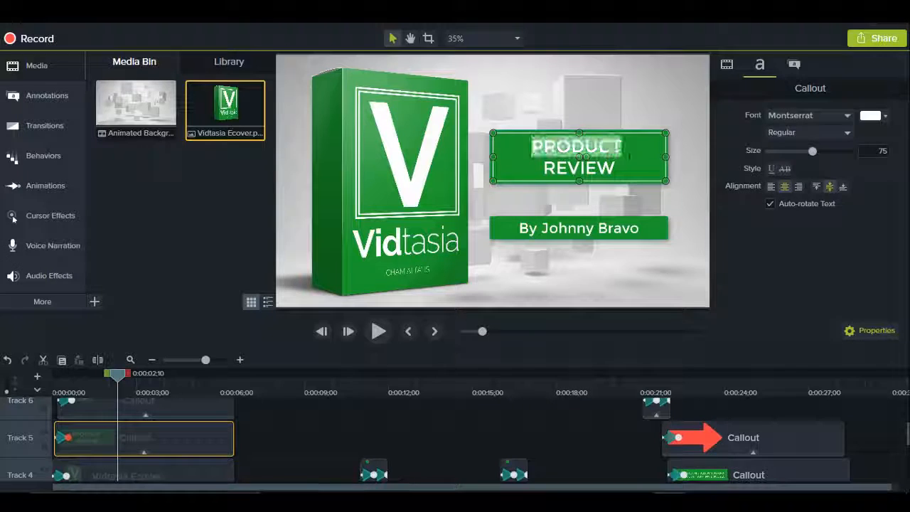
pyautogui.doubleClick(572, 228)
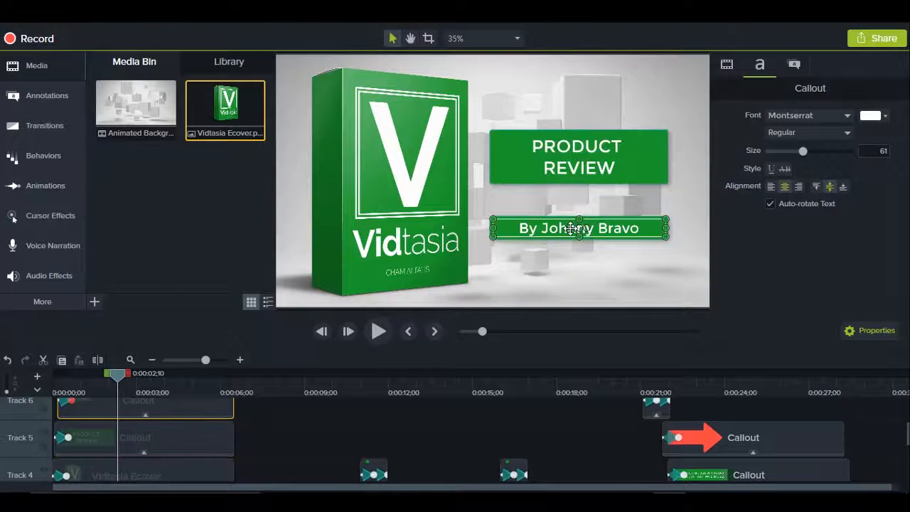
pyautogui.click(547, 228)
pyautogui.moveTo(543, 228); pyautogui.dragTo(640, 228)
pyautogui.click(280, 427)
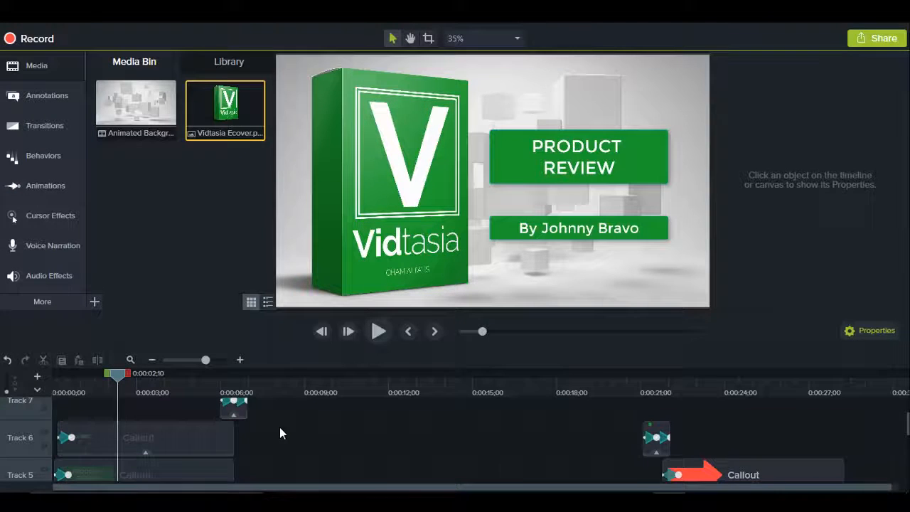
# Step: Select the PRODUCT REVIEW title callout and look over its clip and the neighbouring timeline tracks
pyautogui.scroll(-2, 280, 428)
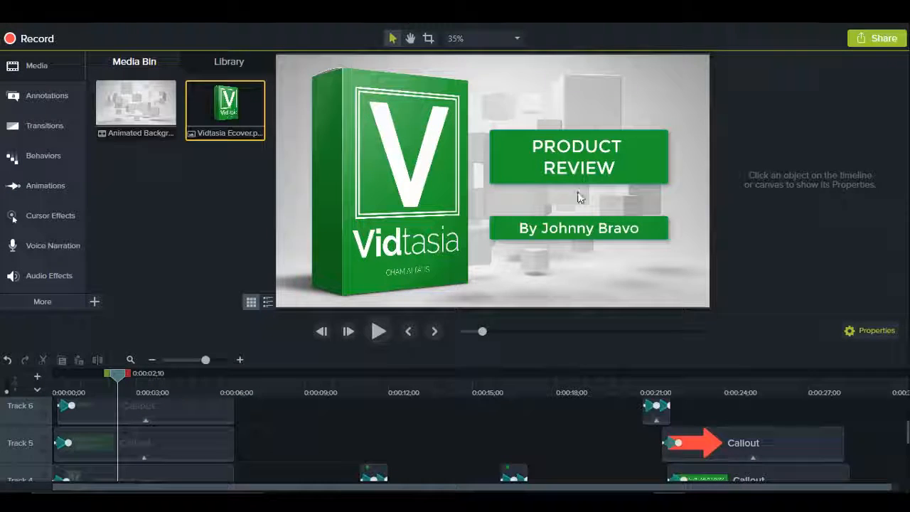
pyautogui.click(630, 167)
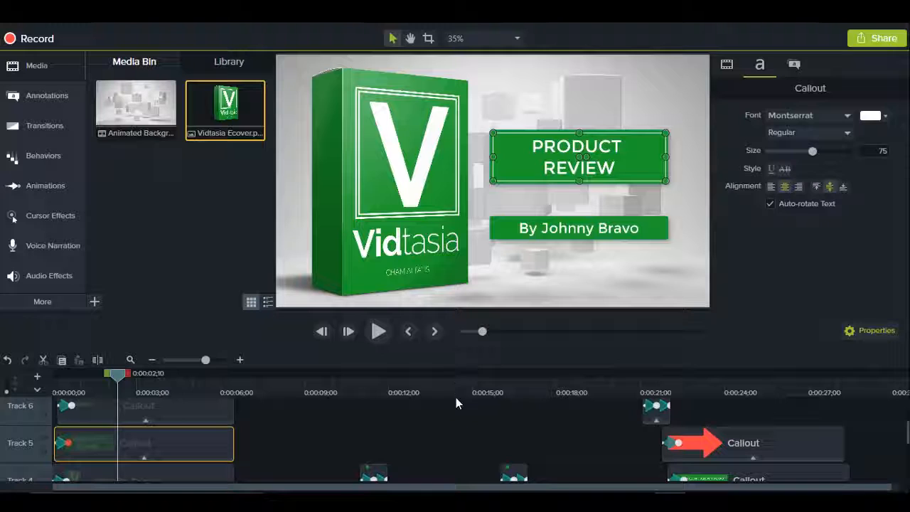
pyautogui.scroll(-1, 457, 414)
pyautogui.scroll(2, 457, 414)
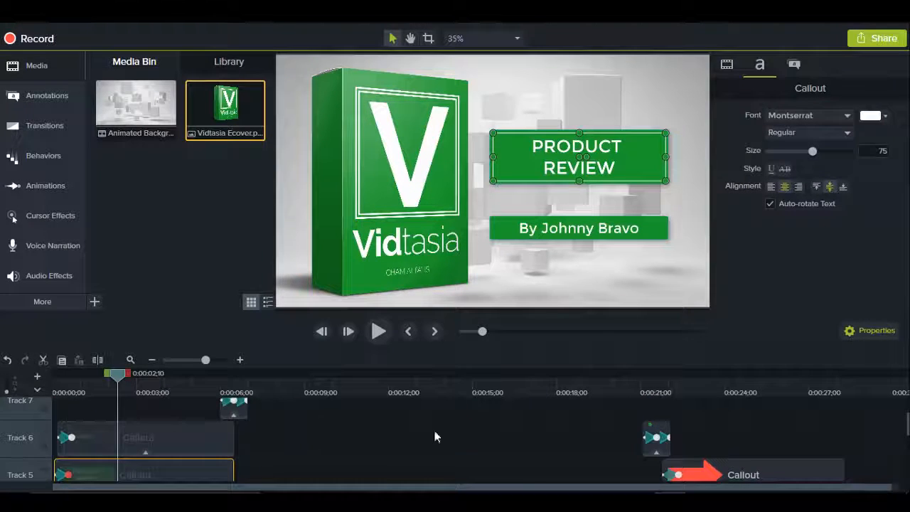
# Step: Preview the DEMO HERE placeholder section at about 0:00:07;28 and examine the surrounding timeline tracks
pyautogui.scroll(-1, 436, 437)
pyautogui.moveTo(247, 377)
pyautogui.mouseDown()
pyautogui.moveTo(297, 369)
pyautogui.moveTo(211, 363)
pyautogui.moveTo(257, 364)
pyautogui.mouseUp()
pyautogui.scroll(-2, 317, 428)
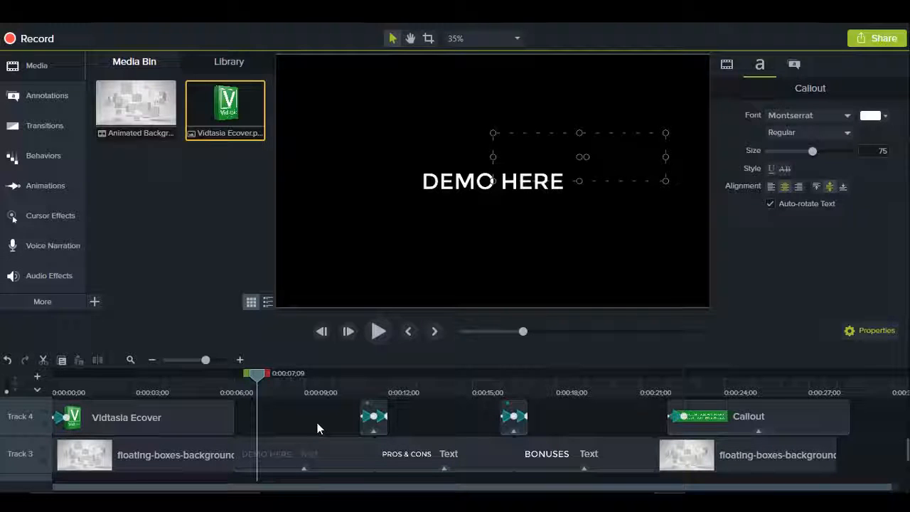
pyautogui.moveTo(260, 377)
pyautogui.mouseDown()
pyautogui.moveTo(223, 380)
pyautogui.moveTo(276, 380)
pyautogui.mouseUp()
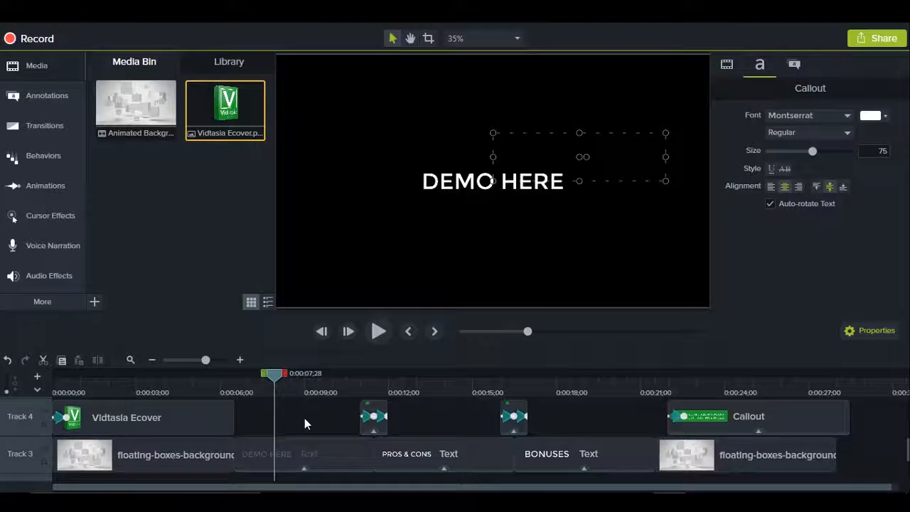
pyautogui.scroll(2, 304, 418)
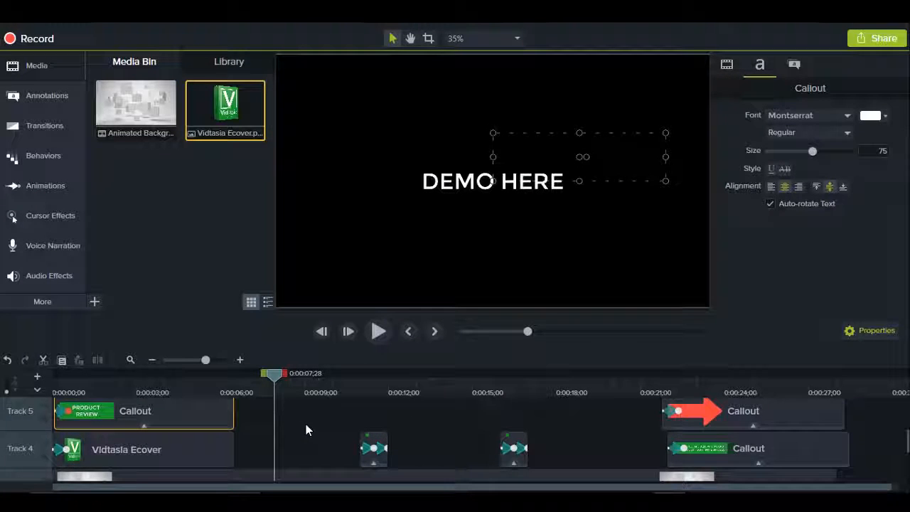
pyautogui.scroll(-2, 306, 424)
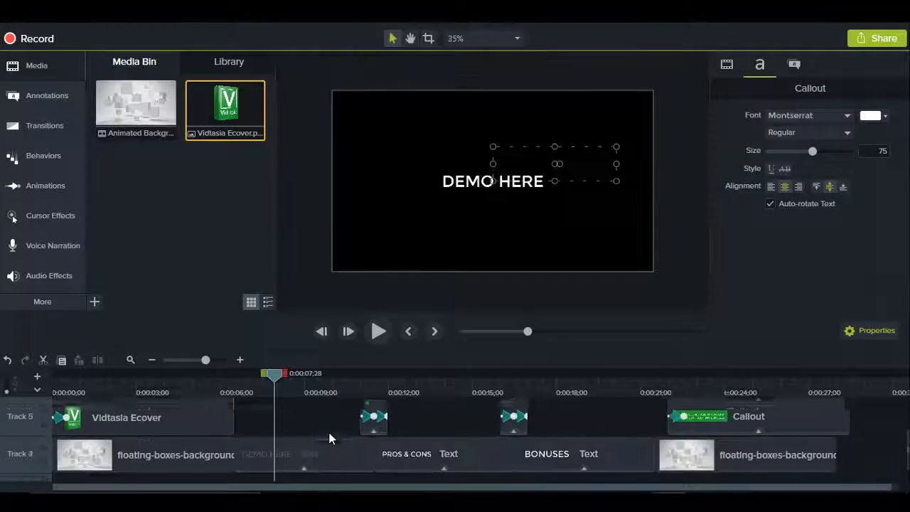
pyautogui.scroll(2, 334, 420)
pyautogui.scroll(-1, 323, 436)
# Step: Delete the DEMO HERE text clip from Track 3 and undo the deletion
pyautogui.click(317, 451)
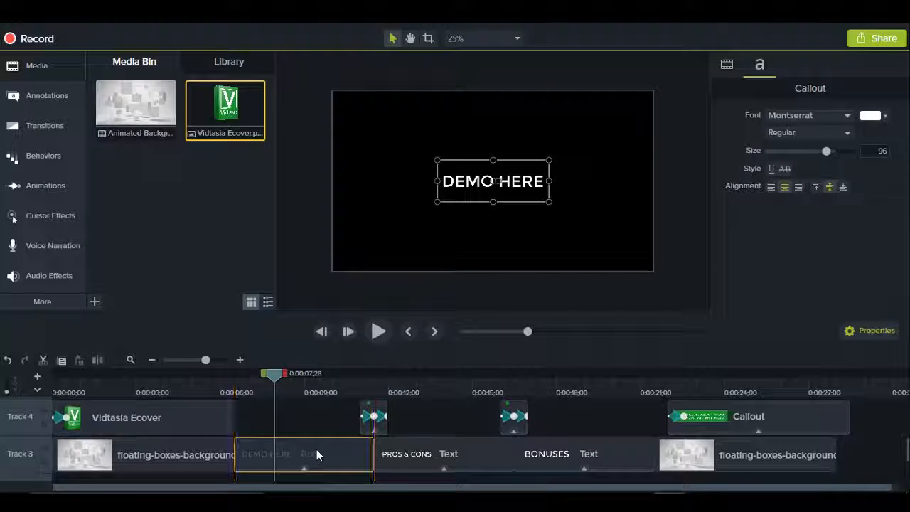
pyautogui.press('Delete')
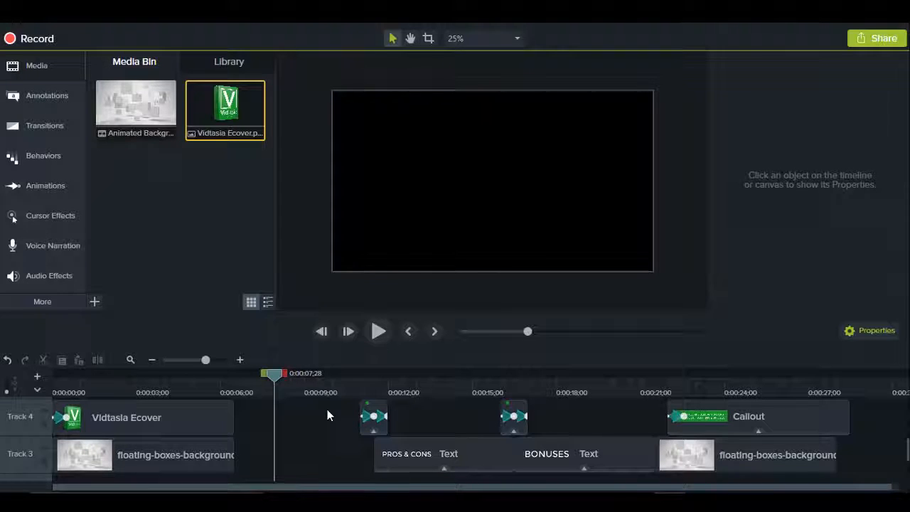
pyautogui.hotkey('ctrl', 'z')
# Step: Preview the PROS & CONS placeholder section at about 0:00:13;12 with no clip selected
pyautogui.click(446, 381)
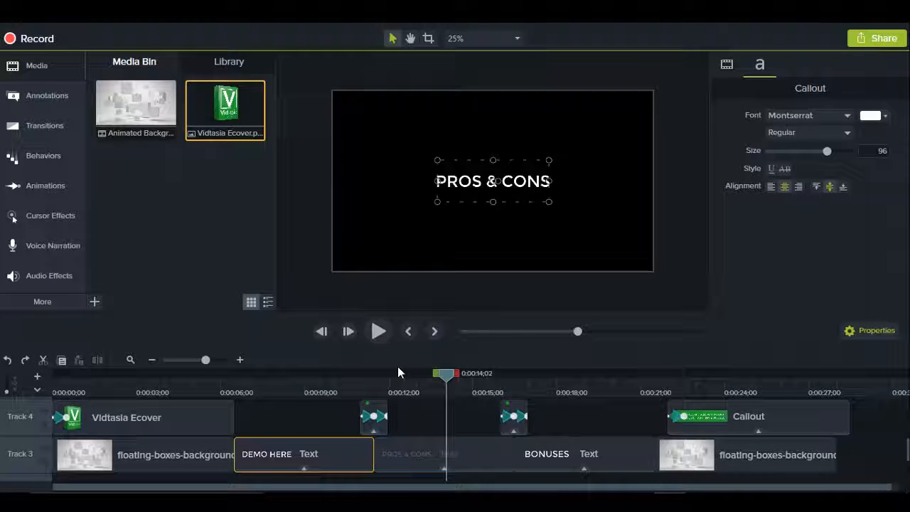
pyautogui.click(532, 415)
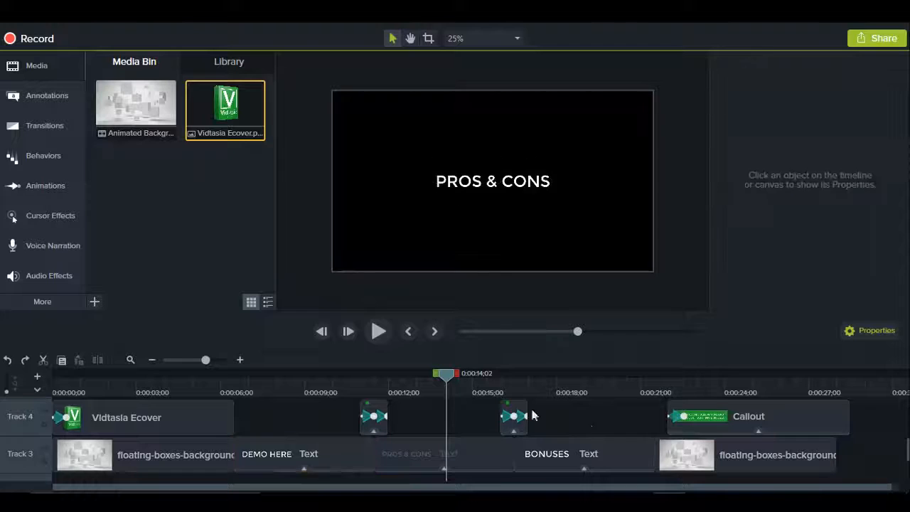
pyautogui.moveTo(317, 384); pyautogui.dragTo(428, 382)
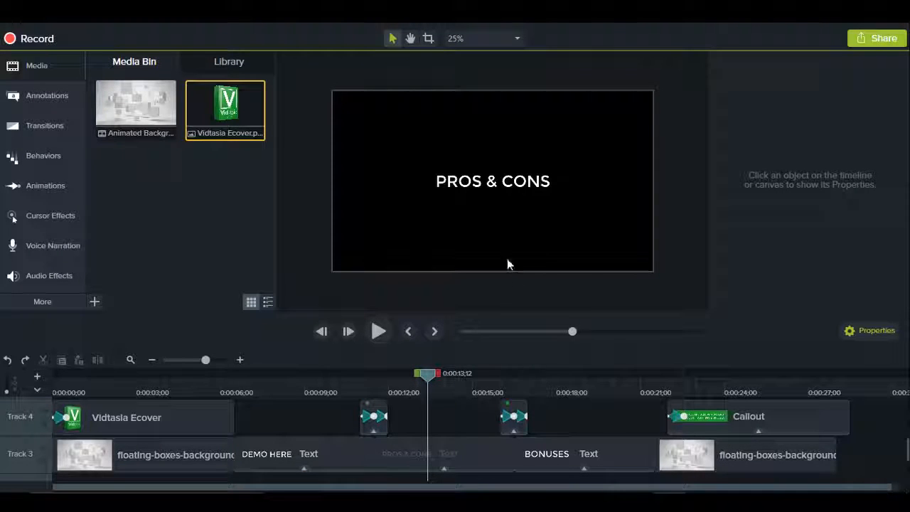
# Step: Preview the BONUSES placeholder section at about 0:00:17;28 and examine the timeline tracks around it
pyautogui.click(566, 390)
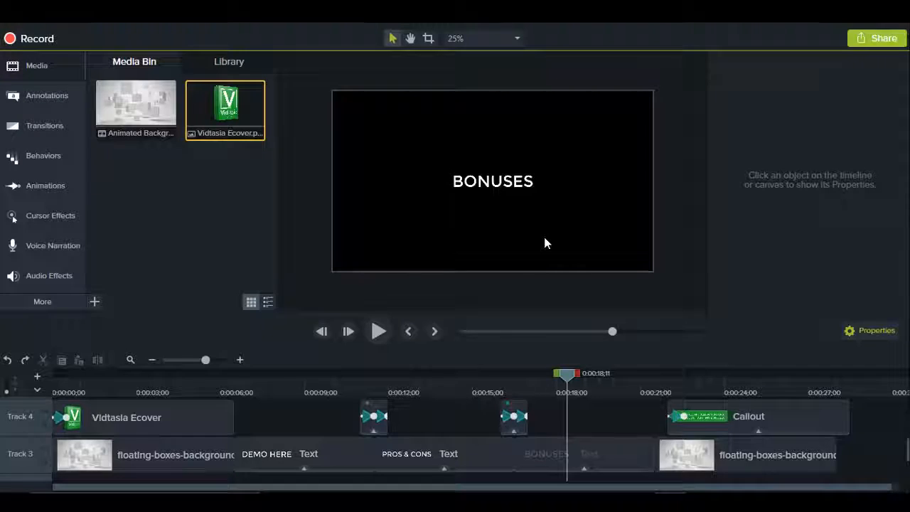
pyautogui.scroll(1, 534, 257)
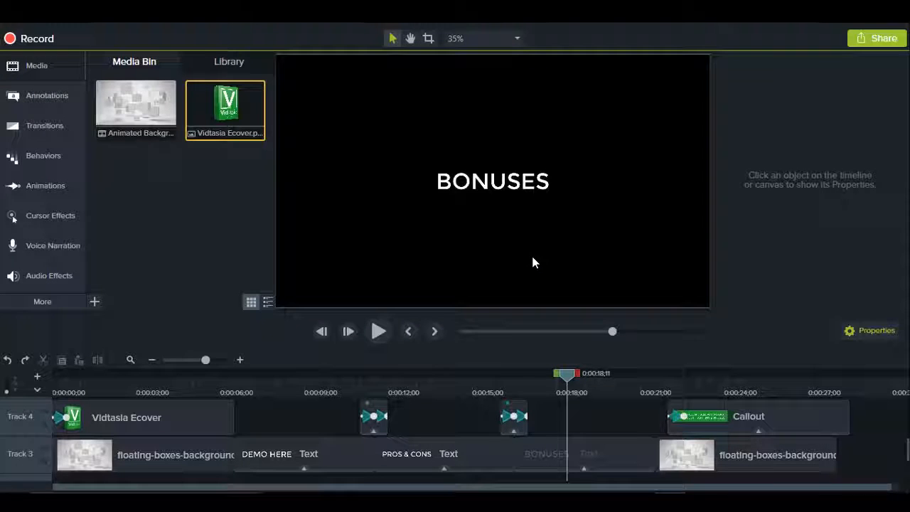
pyautogui.scroll(-1, 532, 263)
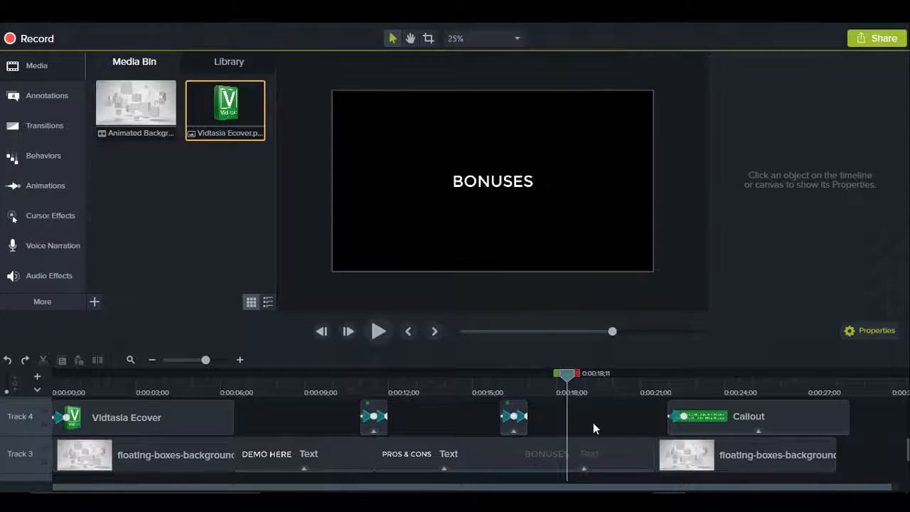
pyautogui.scroll(1, 578, 441)
pyautogui.scroll(-1, 580, 436)
pyautogui.moveTo(383, 379); pyautogui.dragTo(556, 403)
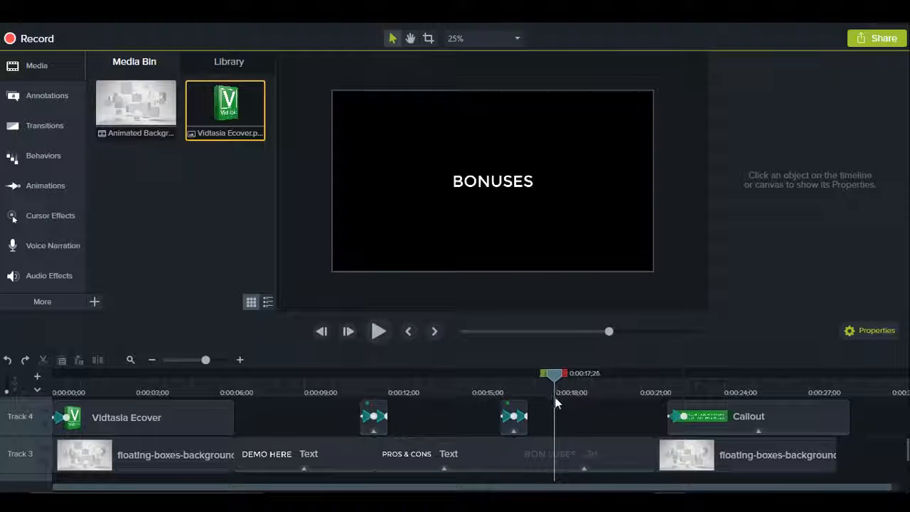
pyautogui.scroll(1, 603, 409)
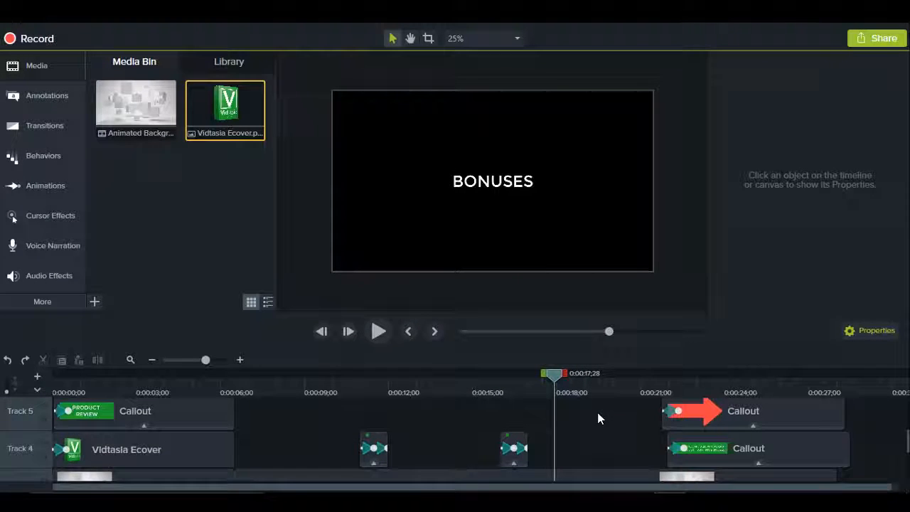
pyautogui.scroll(-1, 598, 417)
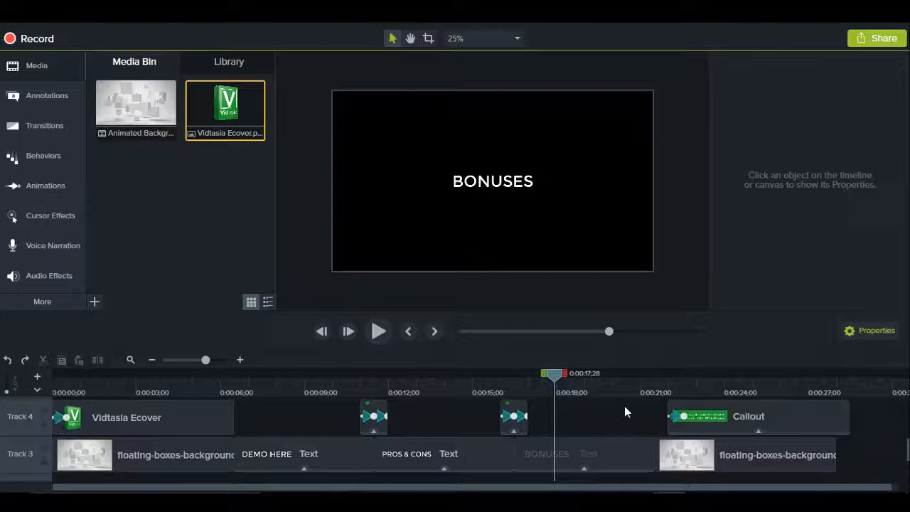
# Step: Preview the end screen at about 0:00:23;24, checking its call-to-action callout text and its red arrow callout
pyautogui.scroll(1, 625, 407)
pyautogui.moveTo(645, 375); pyautogui.dragTo(719, 376)
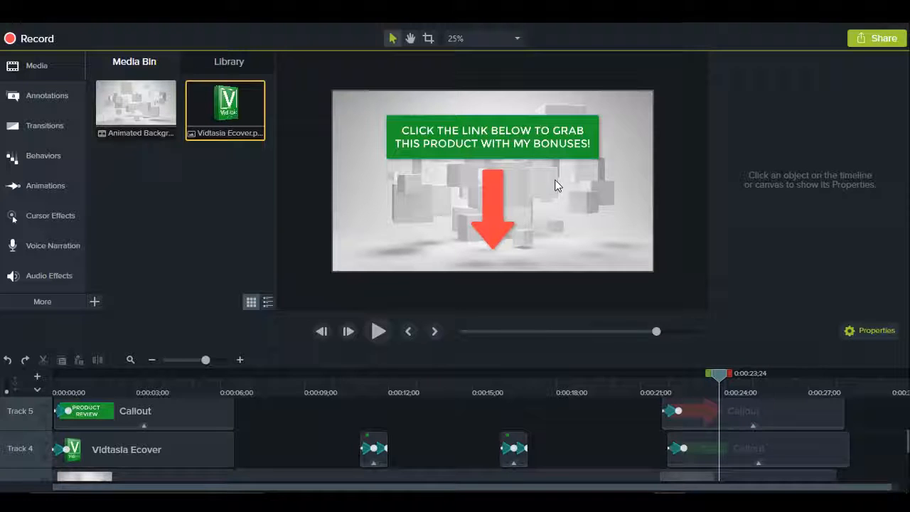
pyautogui.click(554, 145)
pyautogui.click(504, 134)
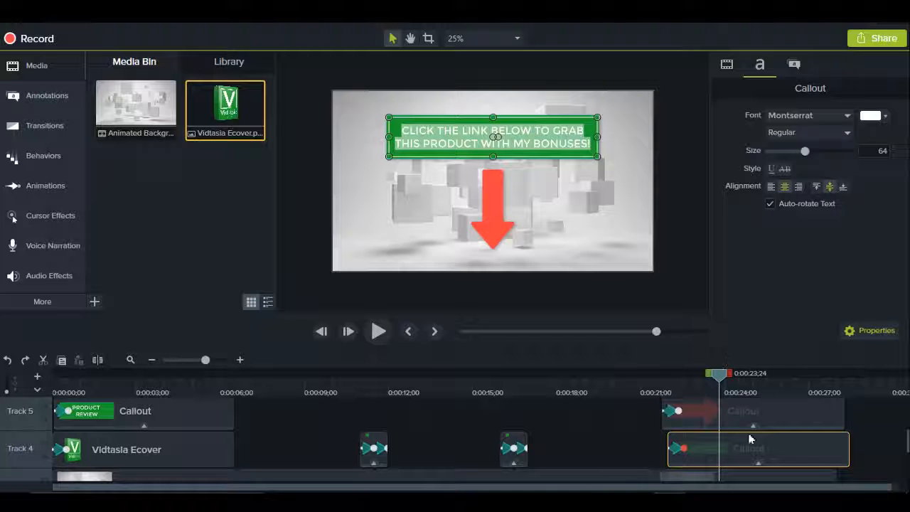
pyautogui.click(490, 197)
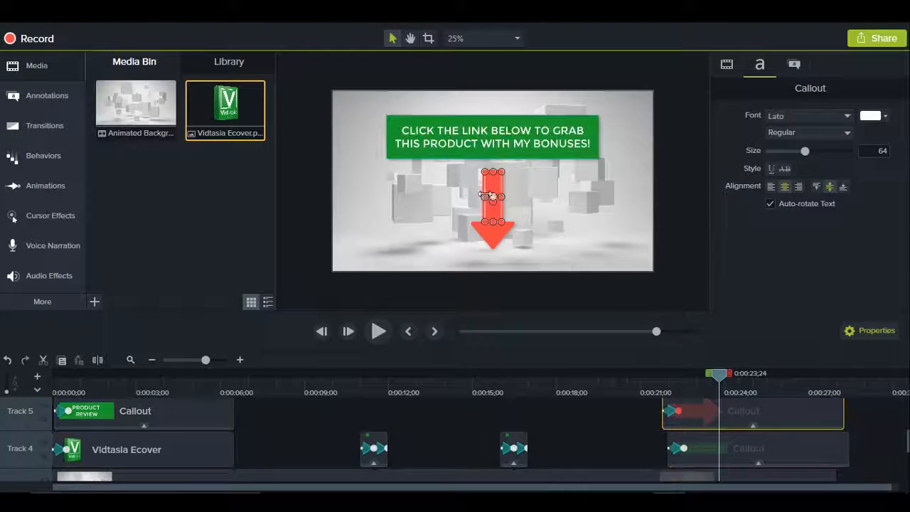
pyautogui.click(513, 285)
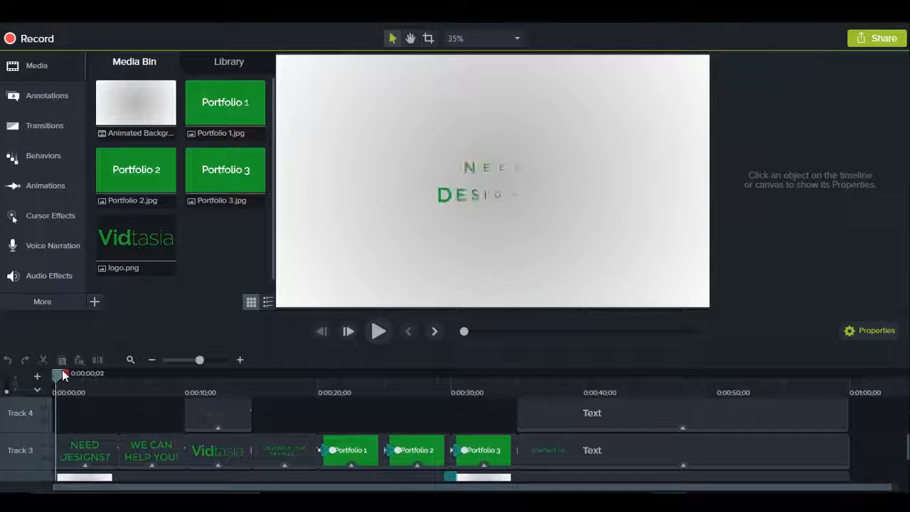
# Step: Preview the image portfolio template's opening at 0:00:01;26 and logo scene at 0:00:12;20, and select the logo.png media
pyautogui.moveTo(62, 375)
pyautogui.mouseDown()
pyautogui.moveTo(104, 374)
pyautogui.moveTo(80, 375)
pyautogui.mouseUp()
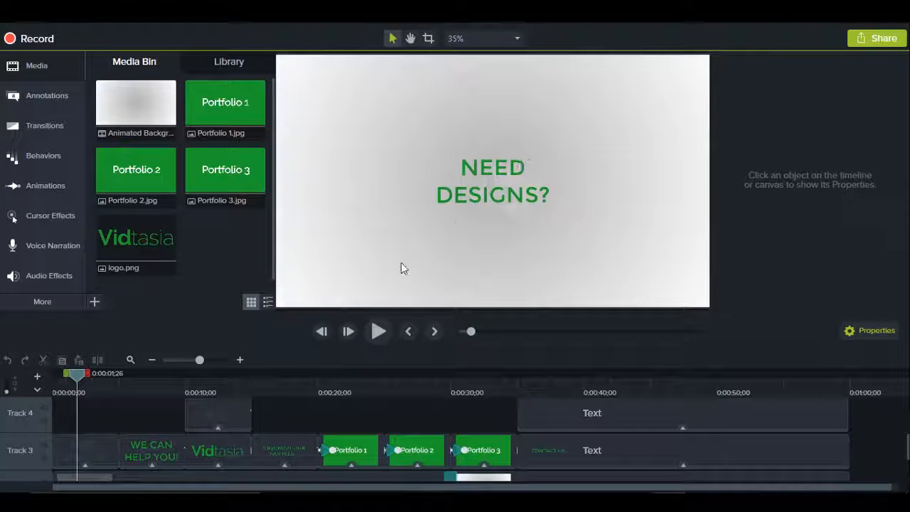
pyautogui.click(221, 385)
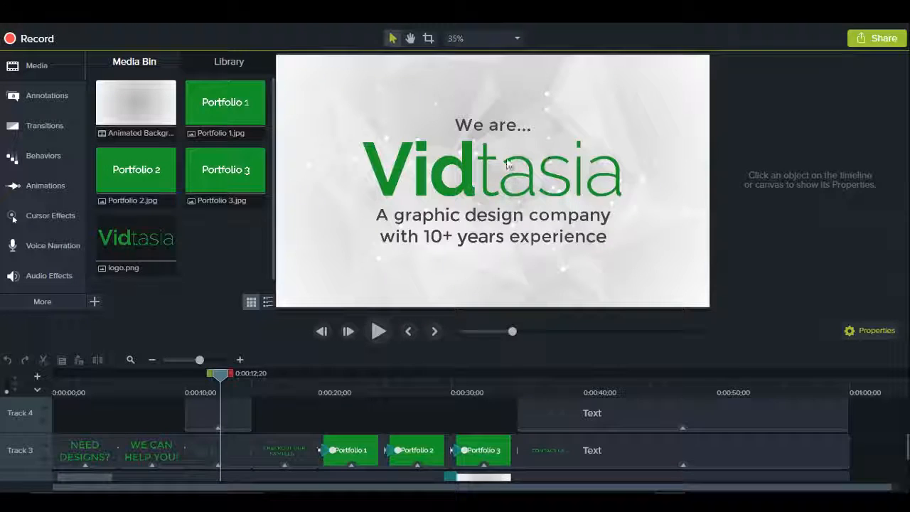
pyautogui.click(171, 240)
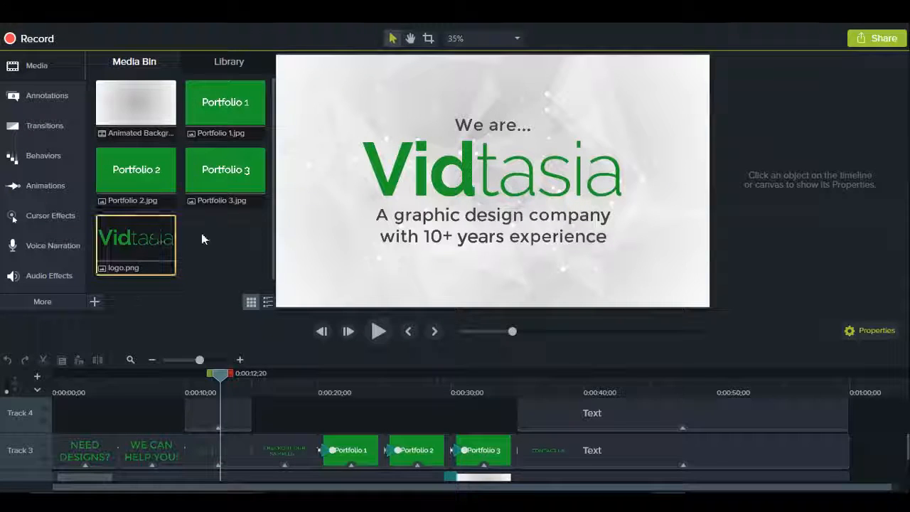
# Step: Start updating the logo.png media, browse the Vidtasia folder for a replacement logo file, and cancel the update
pyautogui.rightClick(140, 243)
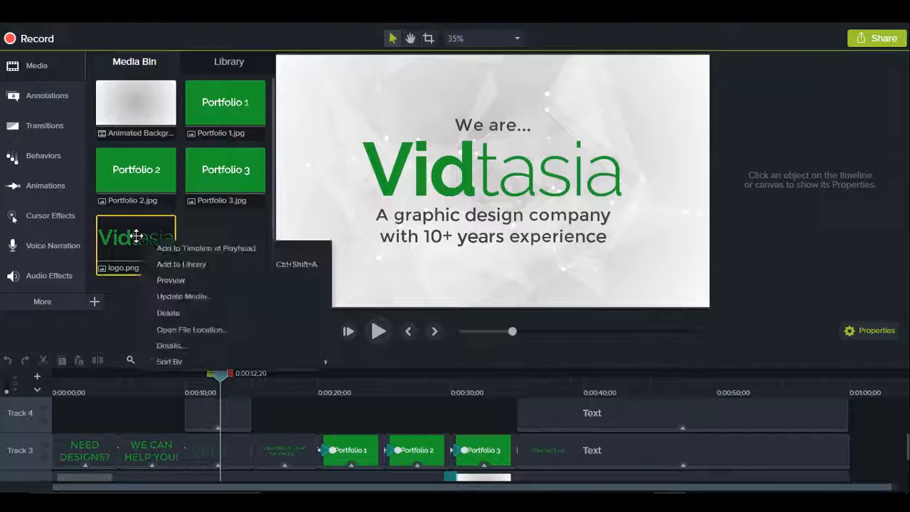
pyautogui.click(198, 290)
pyautogui.click(441, 160)
pyautogui.click(468, 175)
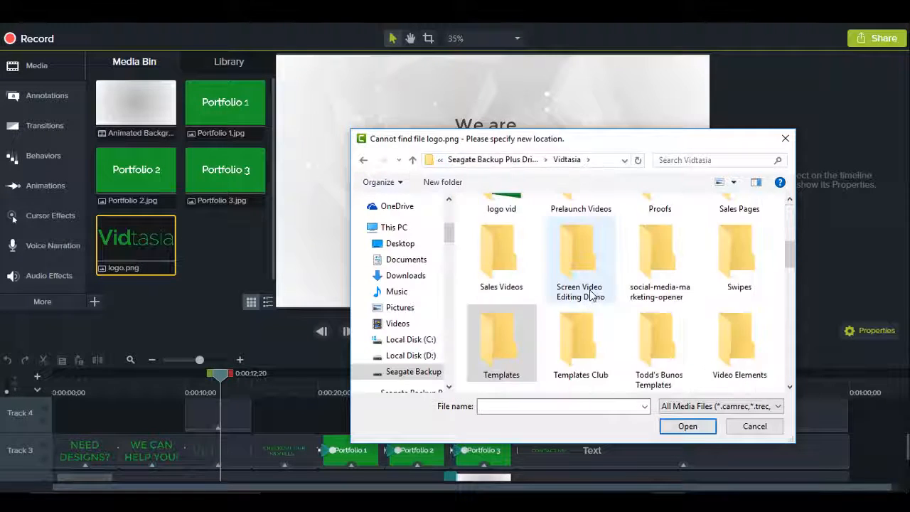
pyautogui.scroll(-5, 596, 306)
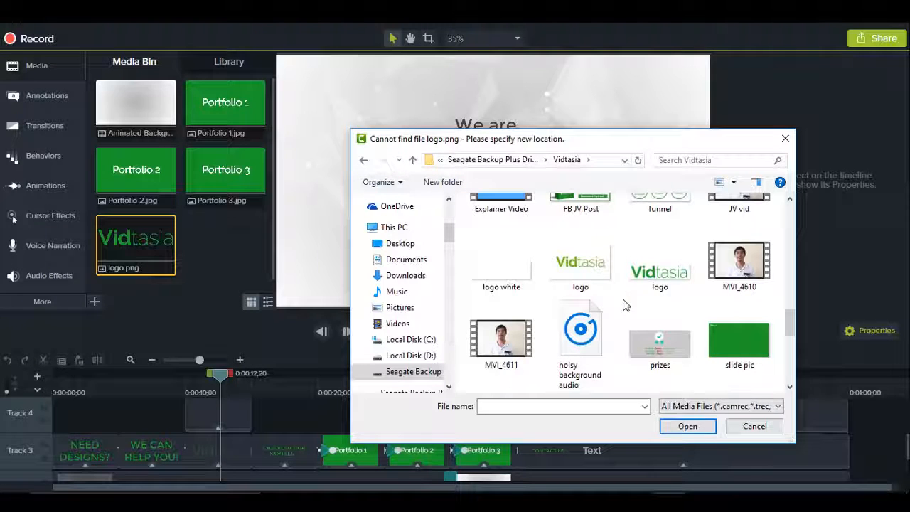
pyautogui.click(755, 427)
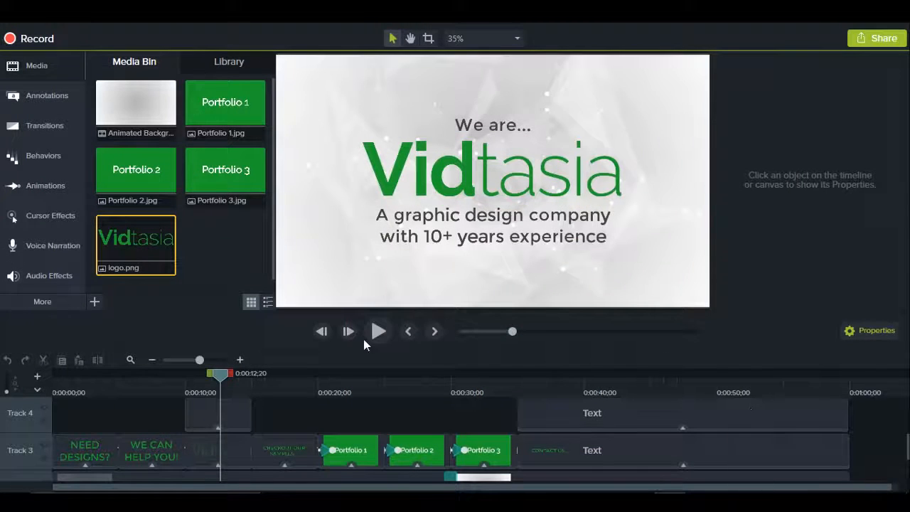
# Step: Preview the Portfolio 1 scene at 0:00:23;04, browse the Vidtasia folder for a replacement for Portfolio 1.jpg, and cancel the update
pyautogui.moveTo(284, 391); pyautogui.dragTo(480, 403)
pyautogui.click(360, 381)
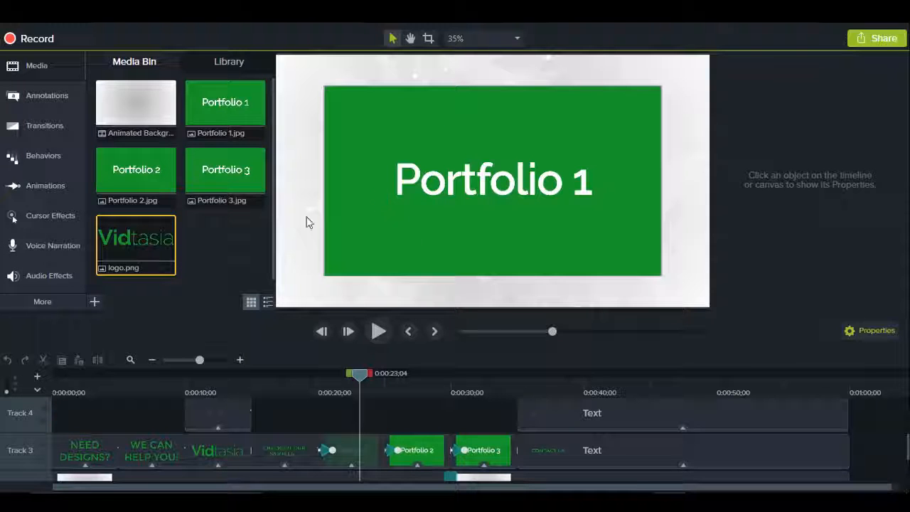
pyautogui.click(242, 112)
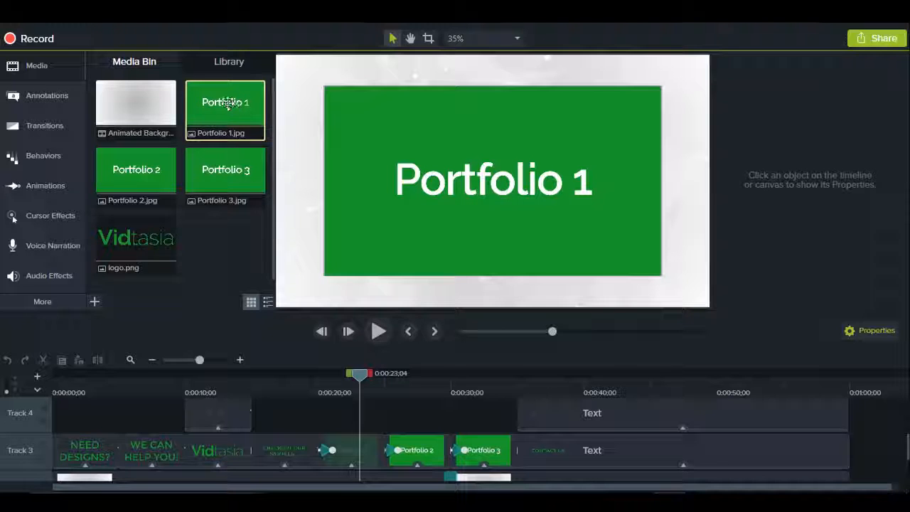
pyautogui.rightClick(232, 111)
pyautogui.click(295, 166)
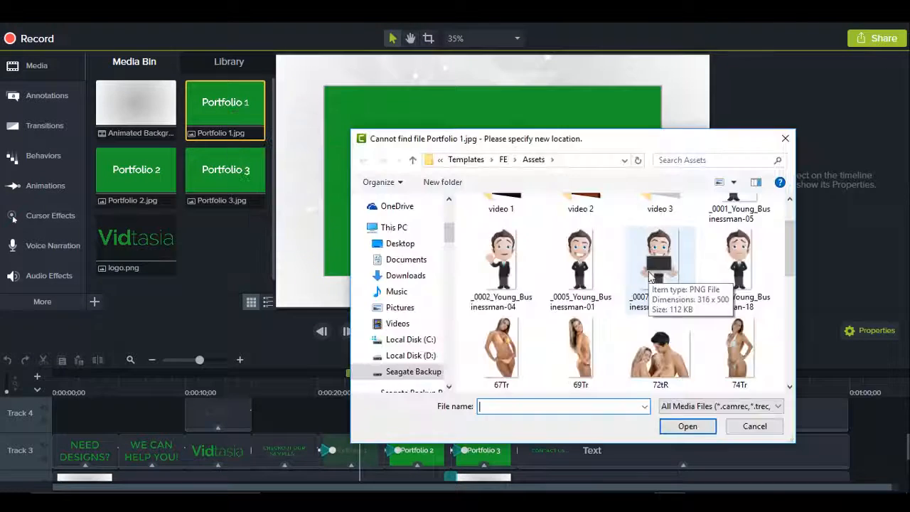
pyautogui.click(472, 157)
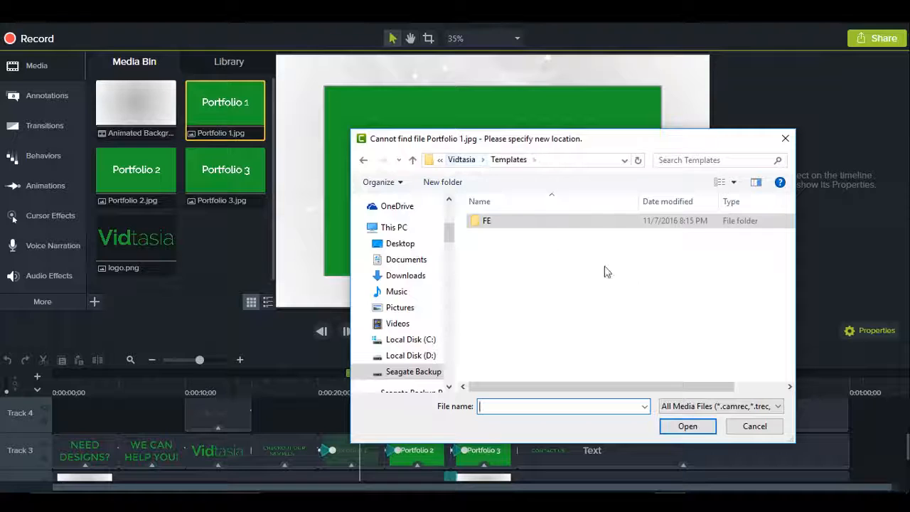
pyautogui.click(478, 164)
pyautogui.scroll(-10, 654, 341)
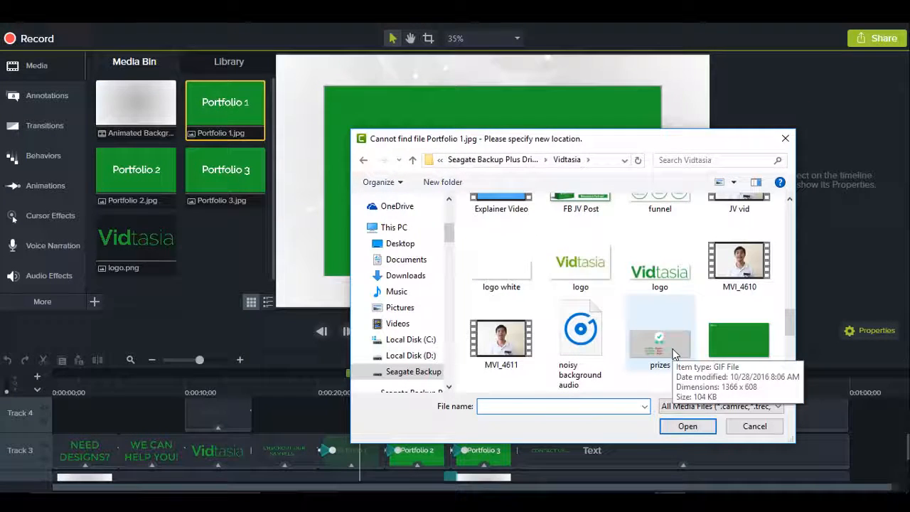
pyautogui.click(755, 427)
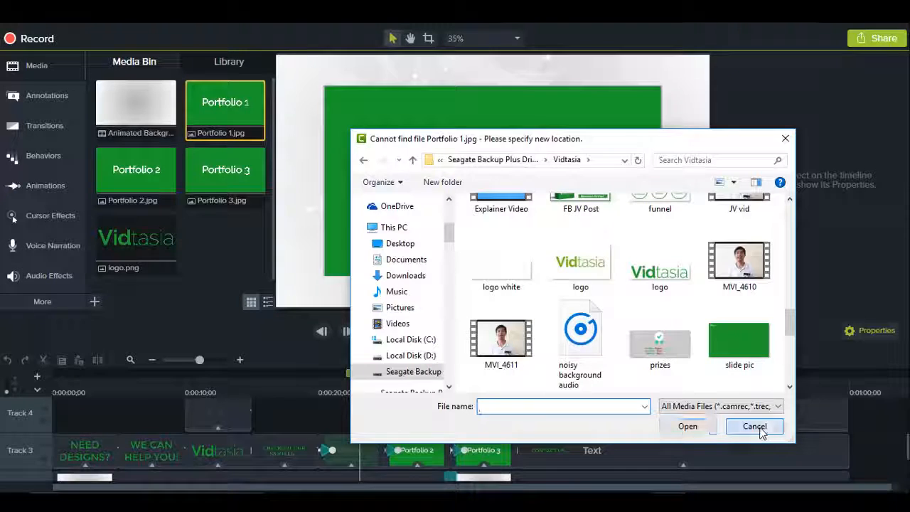
# Step: Preview the CONTACT US scene at 0:00:38;19 and select its website and email text callouts in turn
pyautogui.click(565, 390)
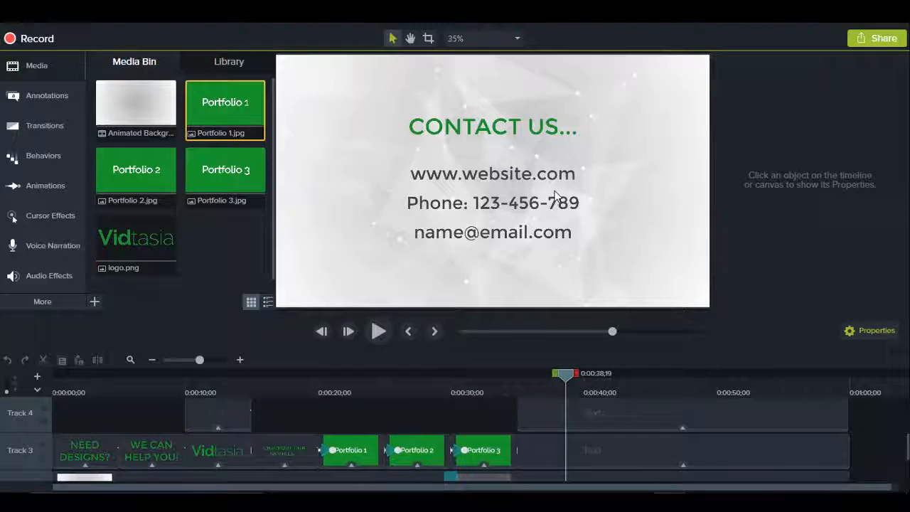
pyautogui.click(497, 171)
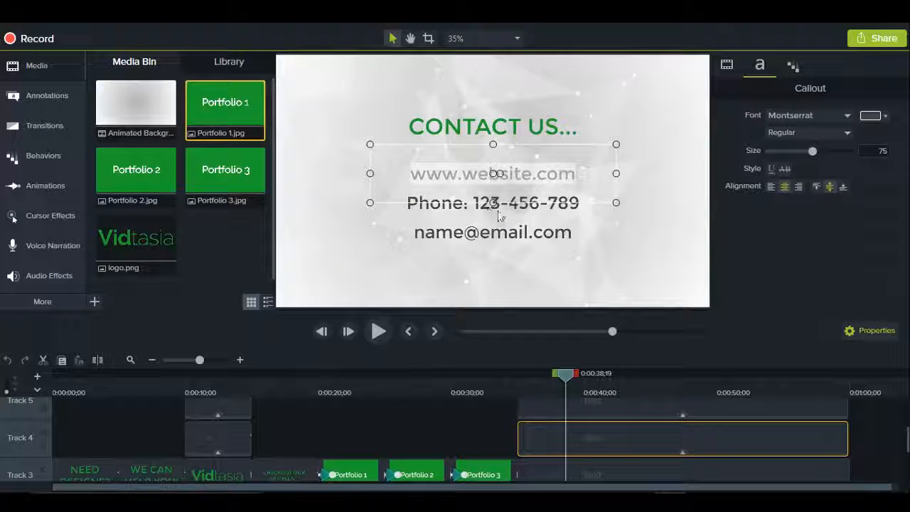
pyautogui.click(524, 206)
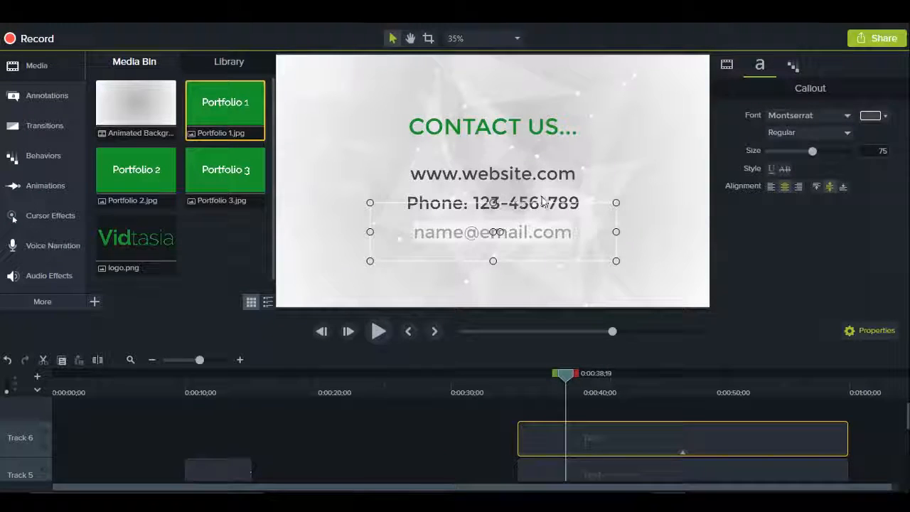
# Step: Reduce the height of the phone callout's text box from both its upper and lower edges, and deselect it
pyautogui.click(542, 202)
pyautogui.click(556, 205)
pyautogui.click(556, 196)
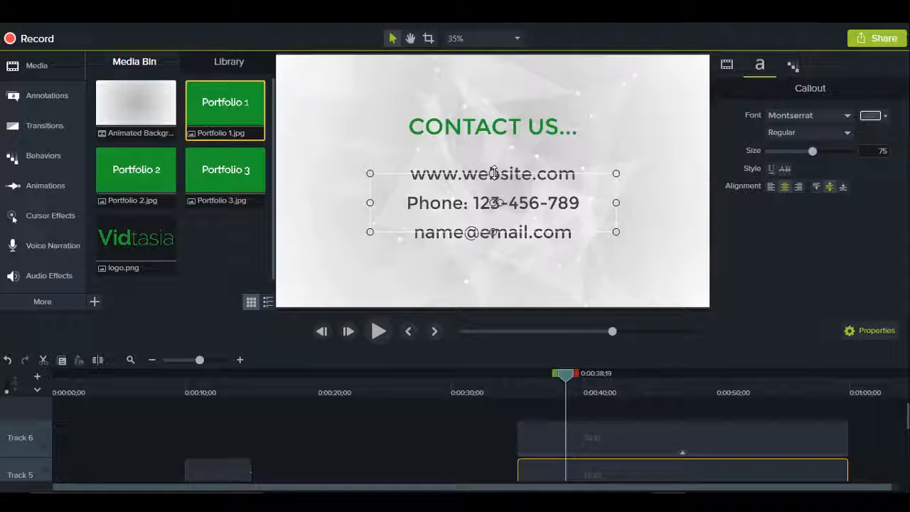
pyautogui.moveTo(492, 174); pyautogui.dragTo(493, 188)
pyautogui.moveTo(493, 232); pyautogui.dragTo(493, 216)
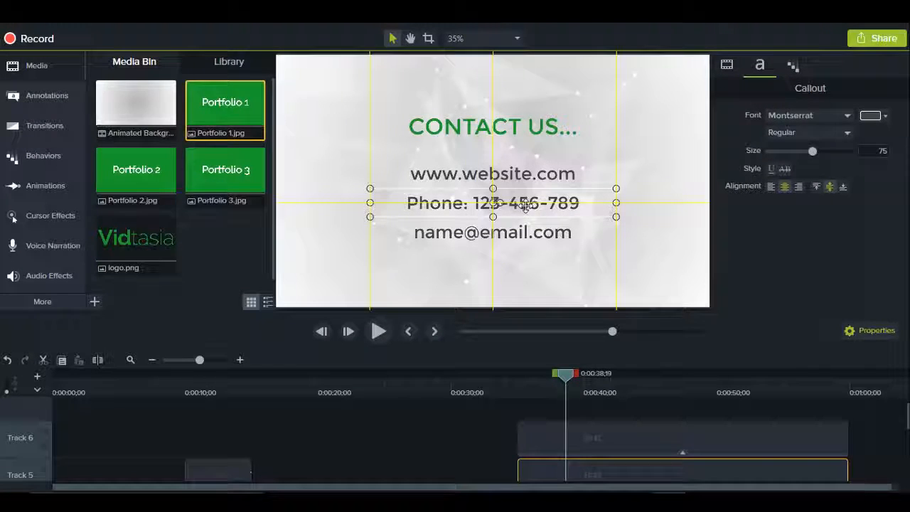
pyautogui.click(655, 253)
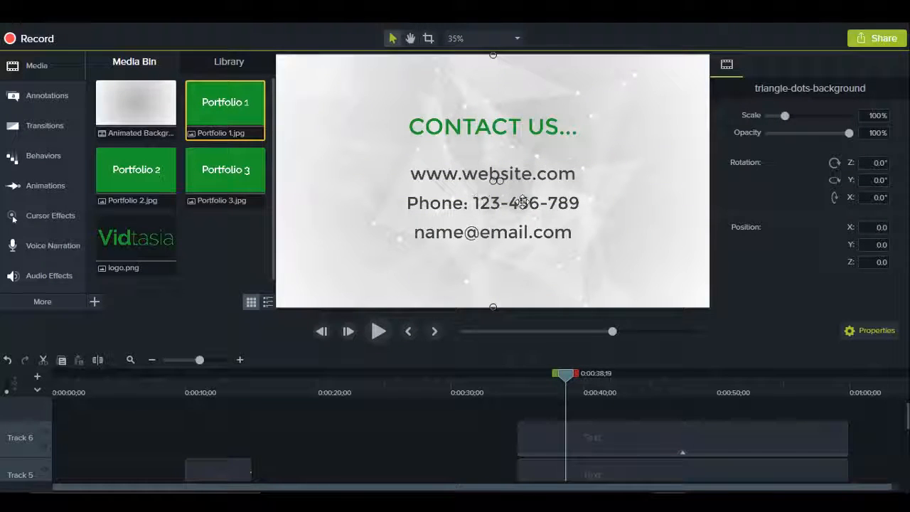
# Step: Reduce the height of the email callout's text box from both its upper and lower edges
pyautogui.click(489, 201)
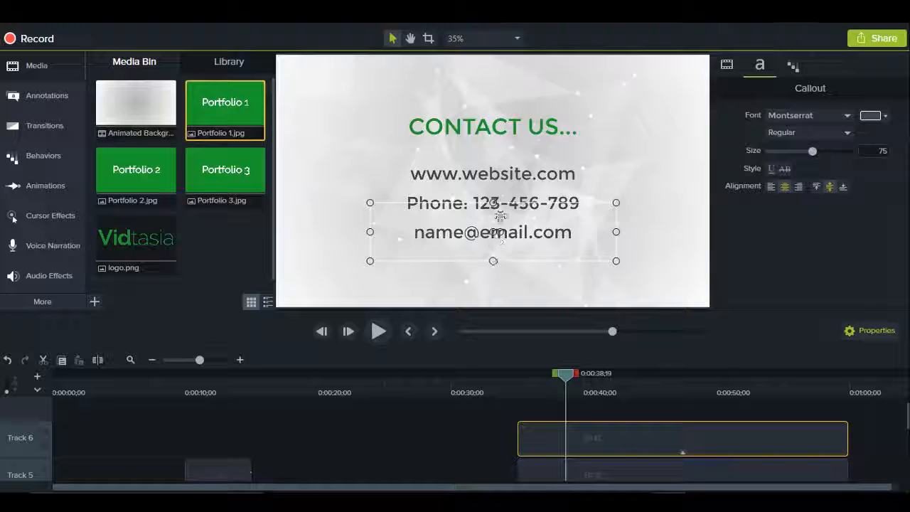
pyautogui.moveTo(494, 204); pyautogui.dragTo(493, 218)
pyautogui.moveTo(494, 263); pyautogui.dragTo(493, 247)
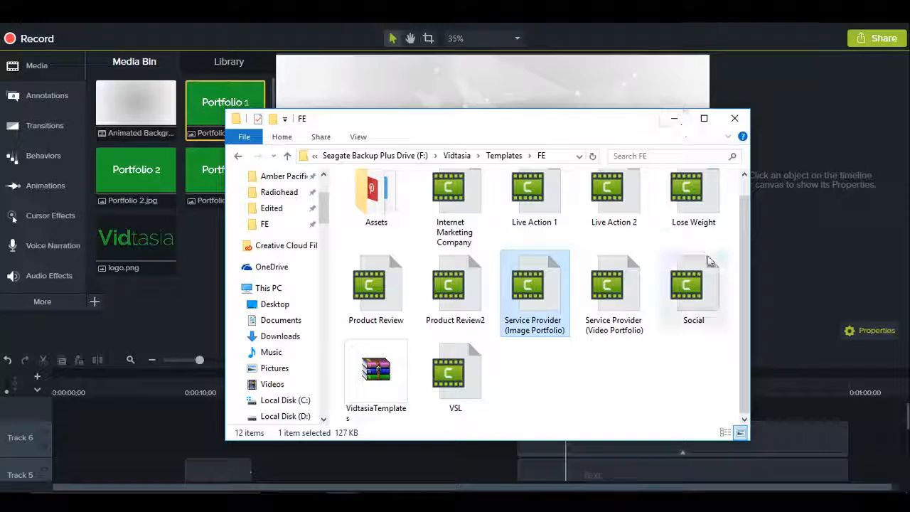
# Step: Open the Internet Marketing Company template from the FE folder and preview its scenes at 0:00:11;18 and 0:00:03;13
pyautogui.scroll(1, 706, 262)
pyautogui.scroll(-1, 703, 261)
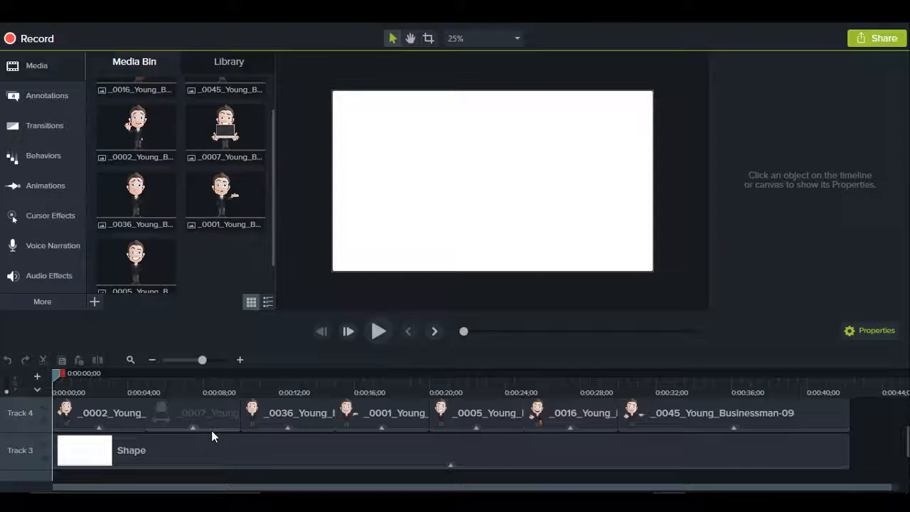
pyautogui.scroll(2, 211, 430)
pyautogui.scroll(1, 212, 431)
pyautogui.moveTo(54, 377); pyautogui.dragTo(277, 402)
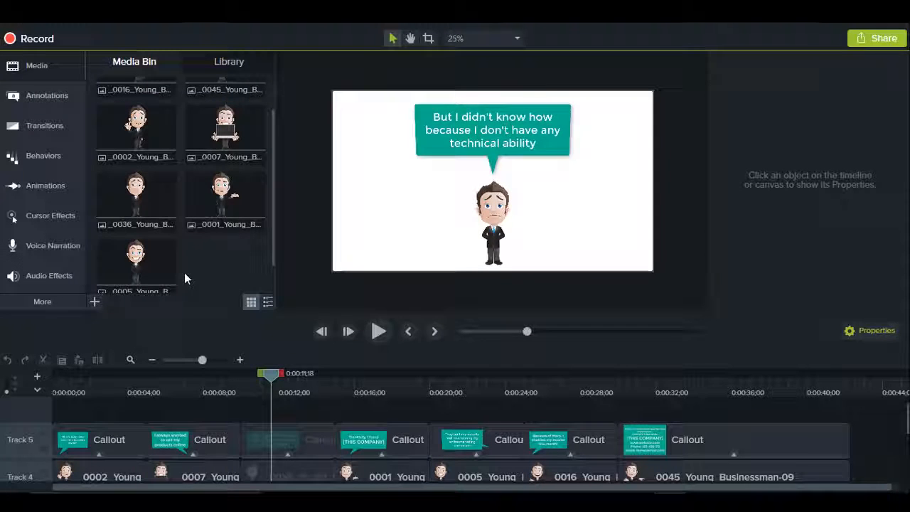
pyautogui.moveTo(274, 379); pyautogui.dragTo(118, 391)
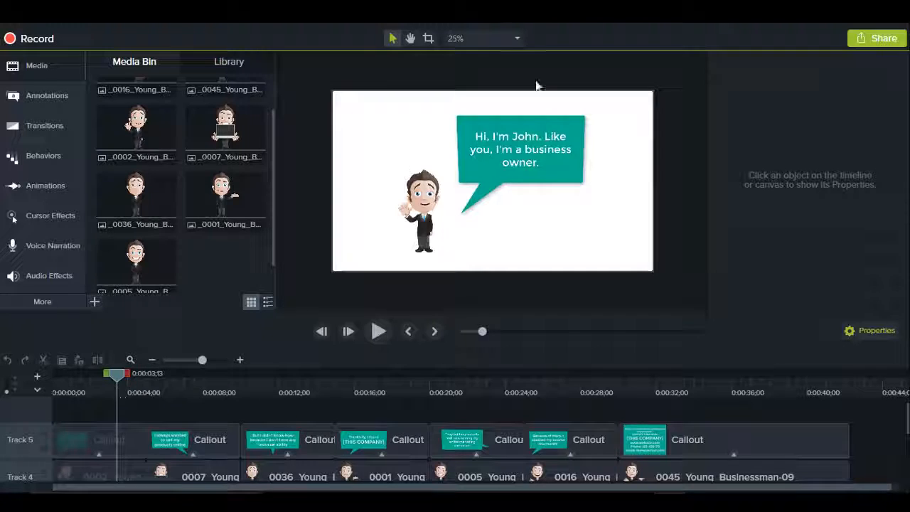
# Step: Try orange and purple solid fills on the first speech bubble callout, and return its fill to teal
pyautogui.doubleClick(511, 148)
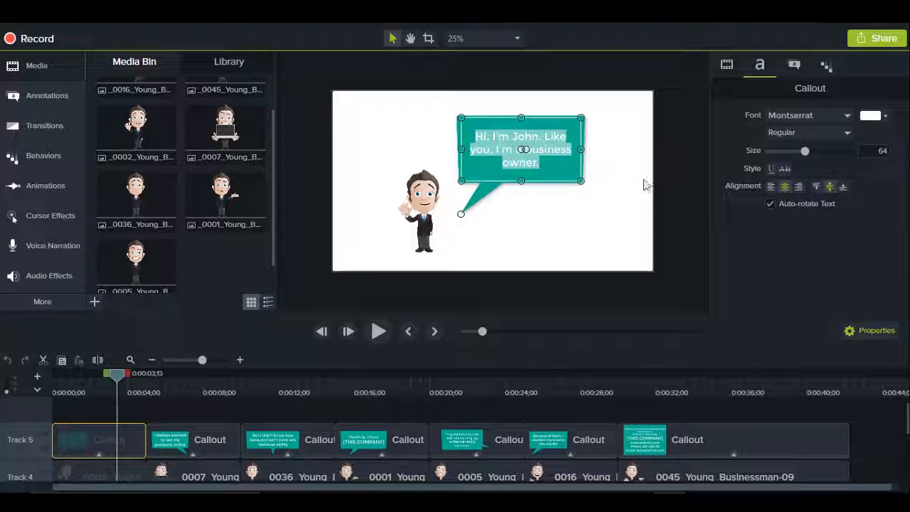
pyautogui.click(794, 65)
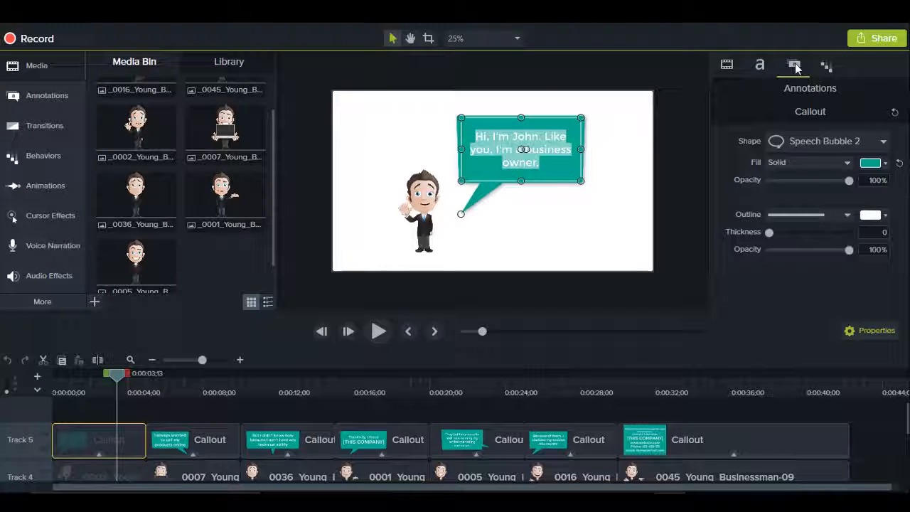
pyautogui.click(872, 163)
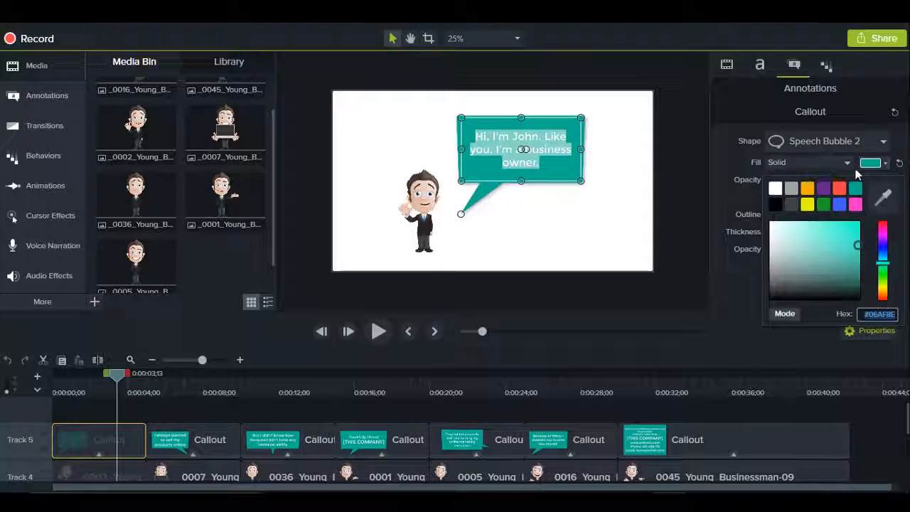
pyautogui.click(809, 189)
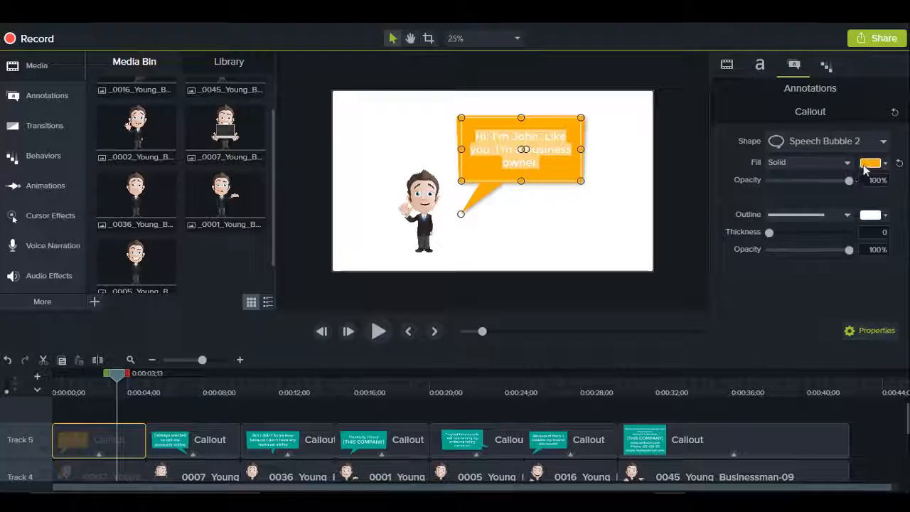
pyautogui.click(868, 165)
pyautogui.click(824, 189)
pyautogui.click(869, 163)
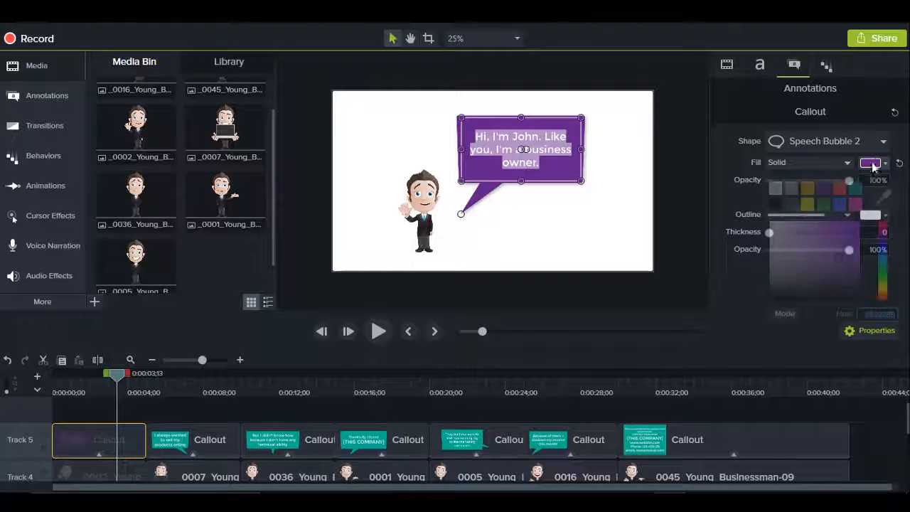
pyautogui.click(856, 189)
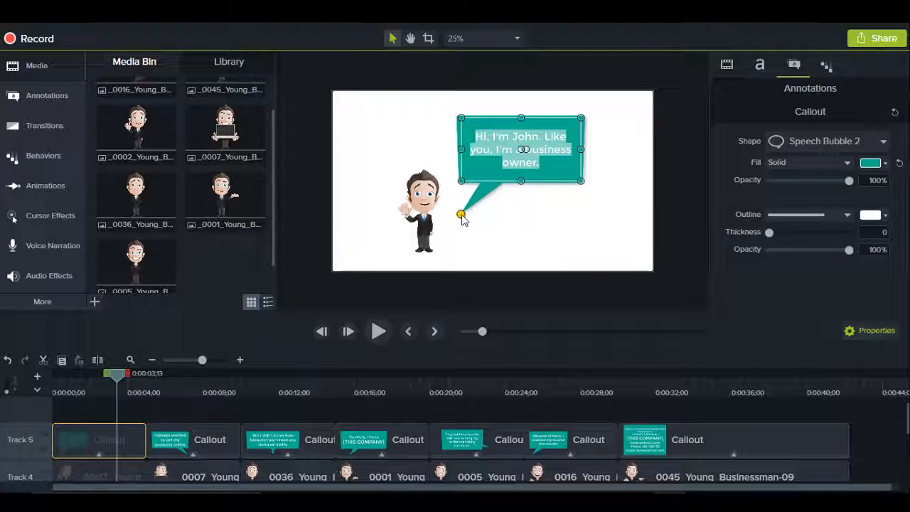
# Step: Move the tail tip of the first speech bubble slightly away from the businessman character, and deselect the callout
pyautogui.moveTo(461, 215)
pyautogui.mouseDown()
pyautogui.moveTo(471, 206)
pyautogui.moveTo(529, 211)
pyautogui.moveTo(469, 228)
pyautogui.moveTo(486, 206)
pyautogui.moveTo(481, 226)
pyautogui.moveTo(448, 185)
pyautogui.moveTo(444, 158)
pyautogui.moveTo(477, 198)
pyautogui.moveTo(463, 211)
pyautogui.mouseUp()
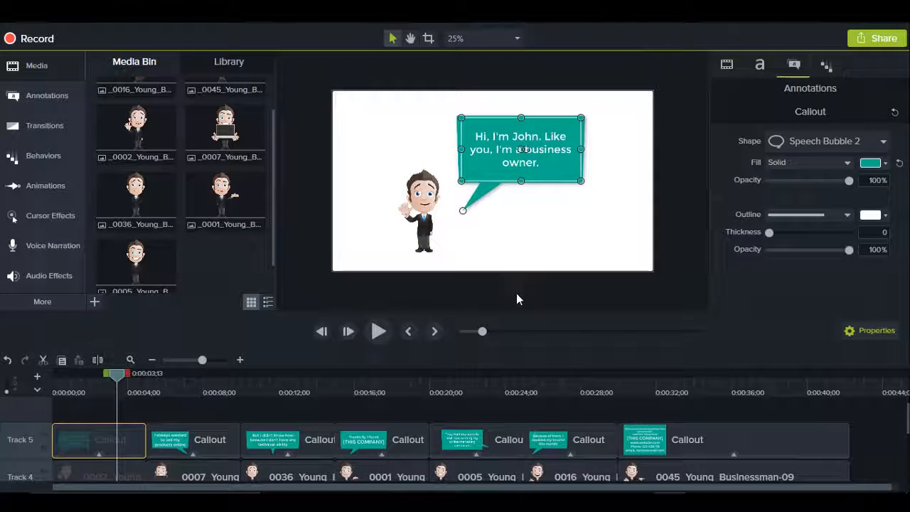
pyautogui.click(517, 296)
pyautogui.click(481, 202)
pyautogui.moveTo(465, 211)
pyautogui.mouseDown()
pyautogui.moveTo(481, 209)
pyautogui.moveTo(450, 212)
pyautogui.moveTo(473, 223)
pyautogui.moveTo(485, 213)
pyautogui.moveTo(476, 212)
pyautogui.mouseUp()
pyautogui.click(539, 293)
# Step: Preview the [THIS COMPANY] speech bubble scene at 0:00:16;24 and the template's last callout scene
pyautogui.click(371, 391)
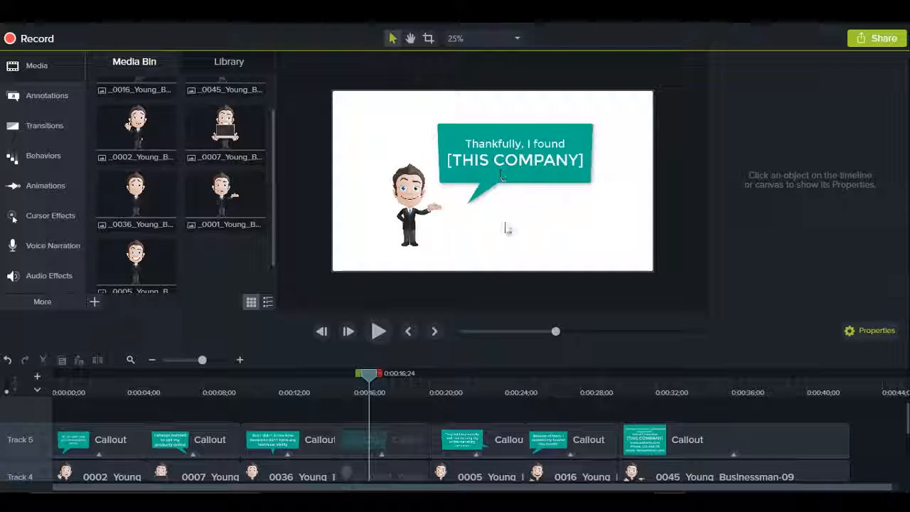
pyautogui.click(676, 393)
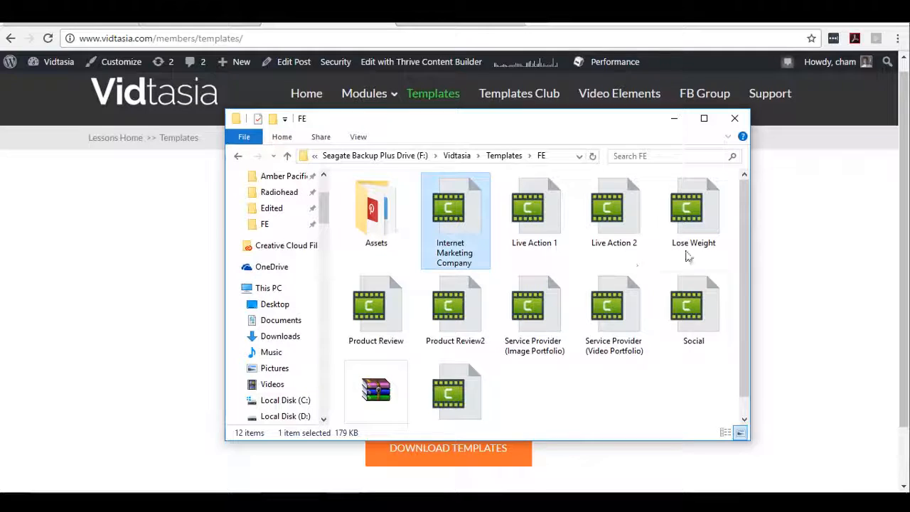
# Step: Open the VSL template from the FE folder and preview its scenes at 0:00:07;12 and 0:00:15;03
pyautogui.scroll(-1, 683, 335)
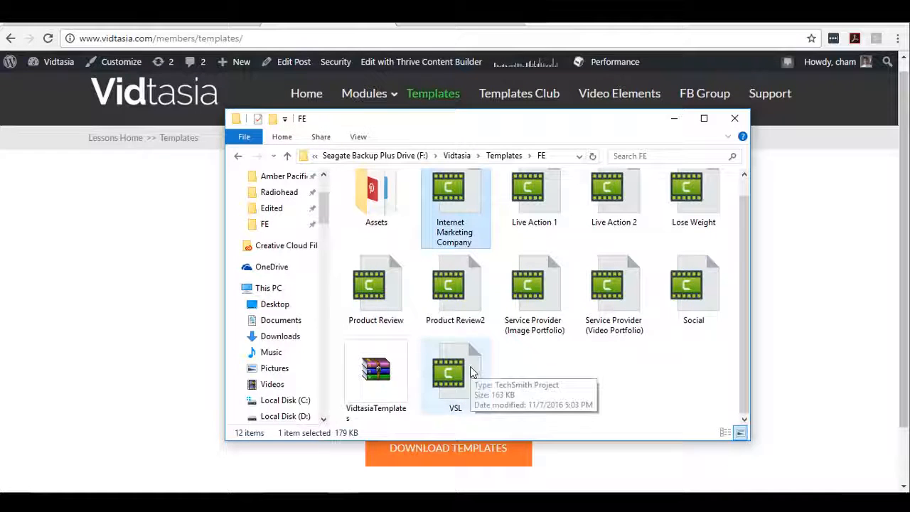
pyautogui.doubleClick(469, 374)
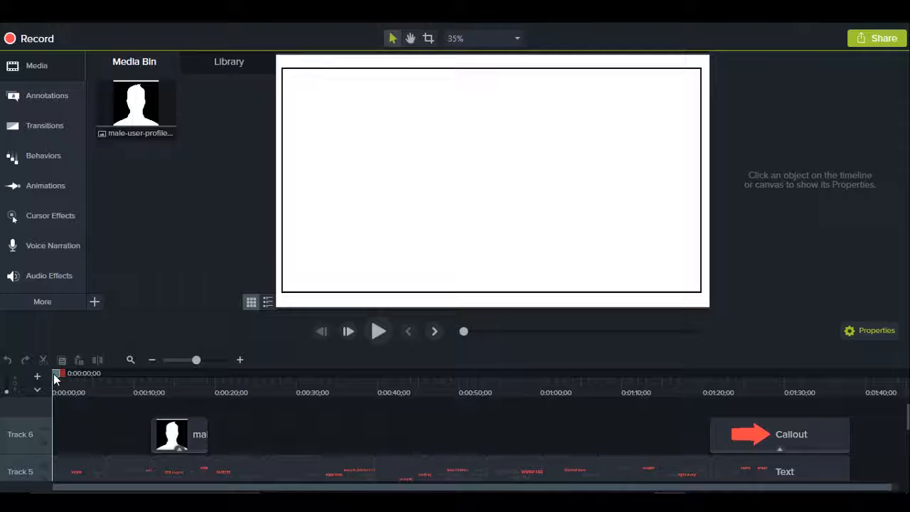
pyautogui.moveTo(54, 379); pyautogui.dragTo(115, 378)
pyautogui.scroll(-1, 460, 184)
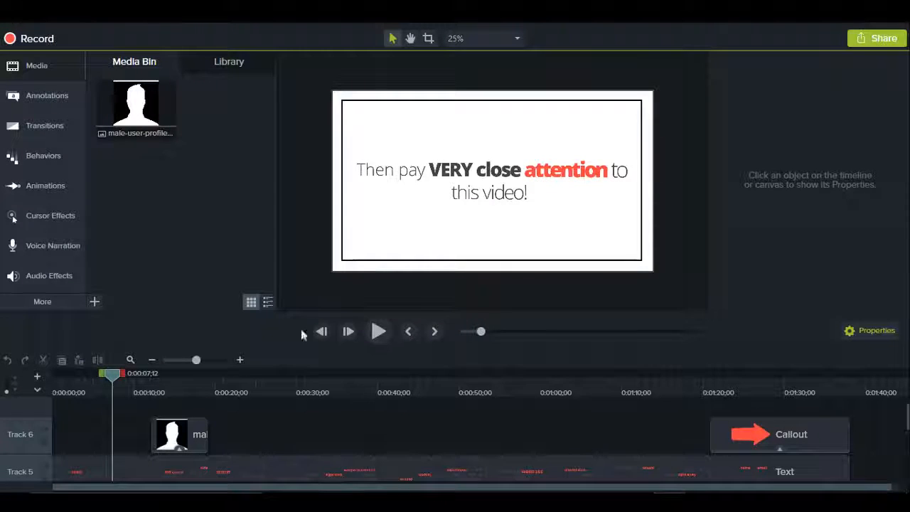
pyautogui.click(175, 386)
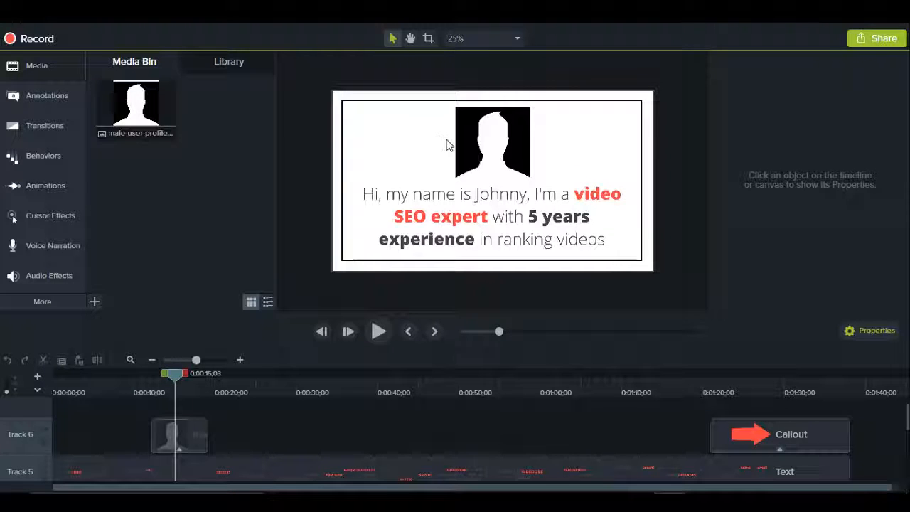
# Step: Start updating the male user profile picture media, browse the Vidtasia folder for a replacement image, and cancel the update
pyautogui.click(155, 111)
pyautogui.rightClick(139, 118)
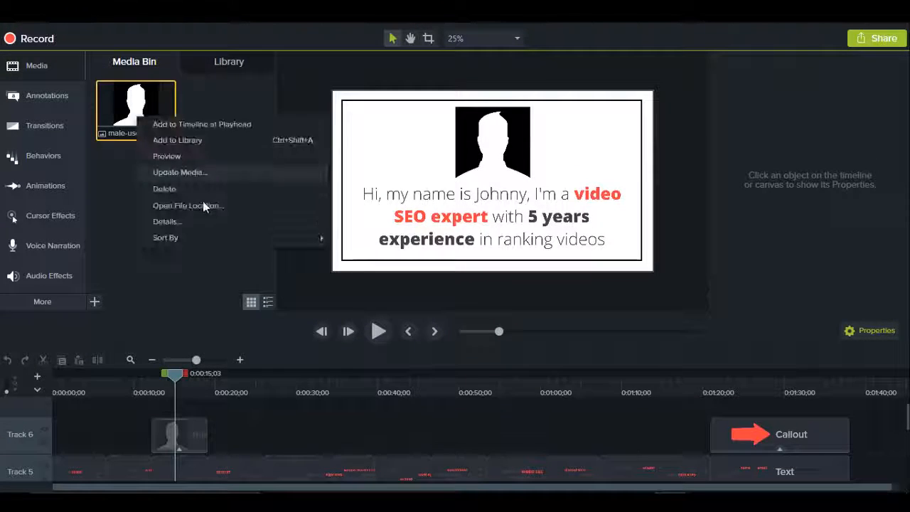
pyautogui.click(213, 173)
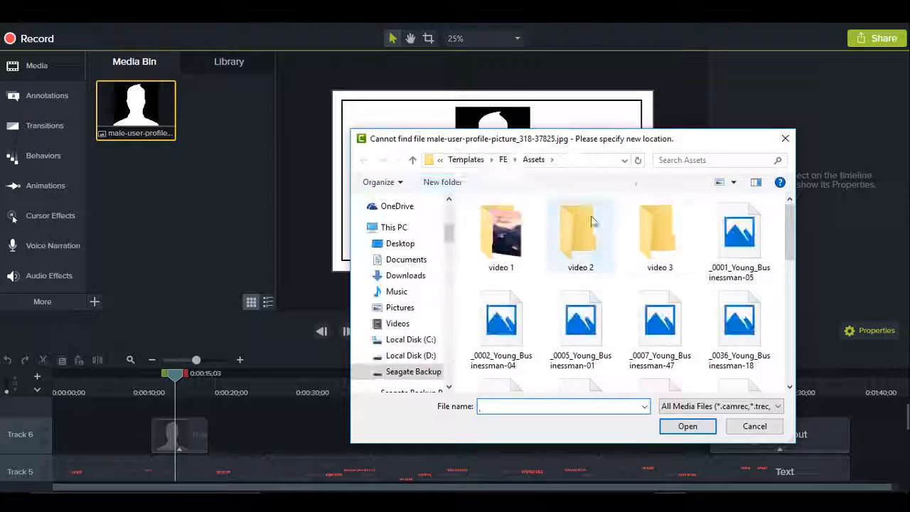
pyautogui.scroll(-5, 682, 279)
pyautogui.scroll(-3, 646, 297)
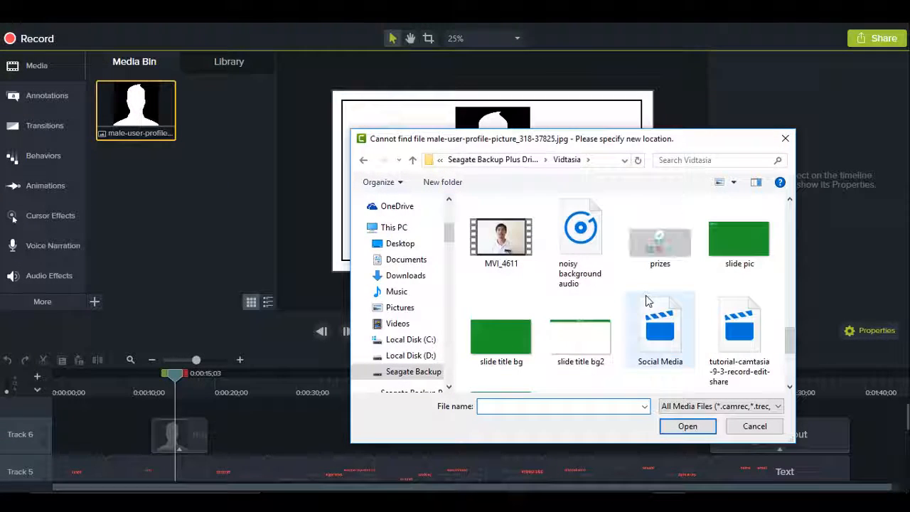
pyautogui.scroll(-3, 646, 296)
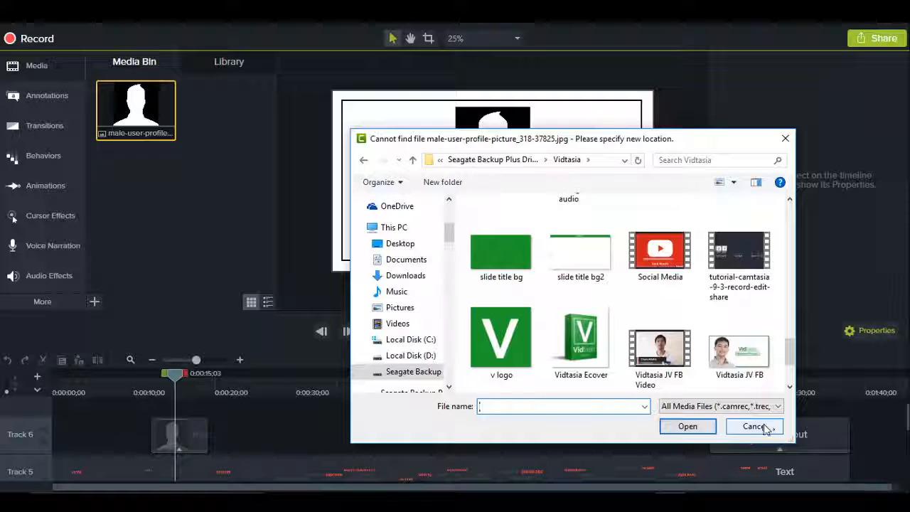
pyautogui.click(732, 427)
# Step: Preview the VSL template's text scenes at 0:00:36;10 and 0:00:43;19
pyautogui.moveTo(497, 392); pyautogui.dragTo(348, 390)
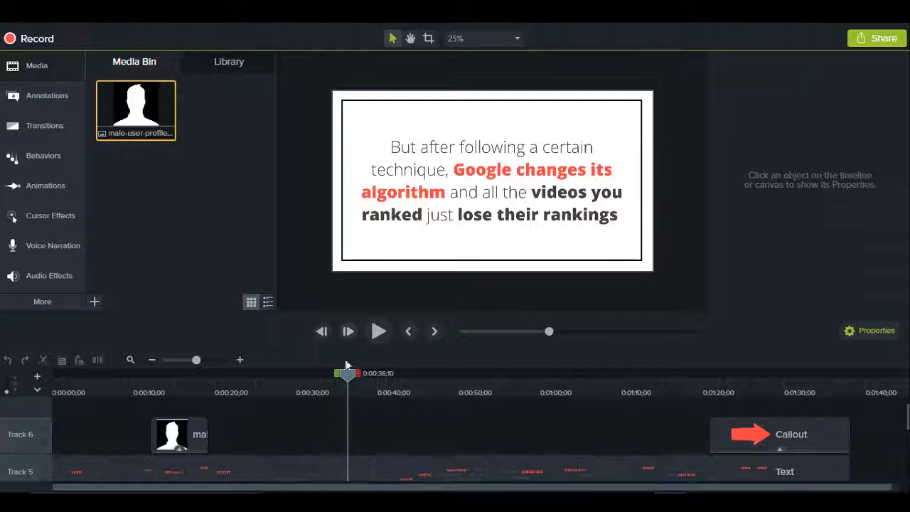
pyautogui.moveTo(345, 376); pyautogui.dragTo(404, 375)
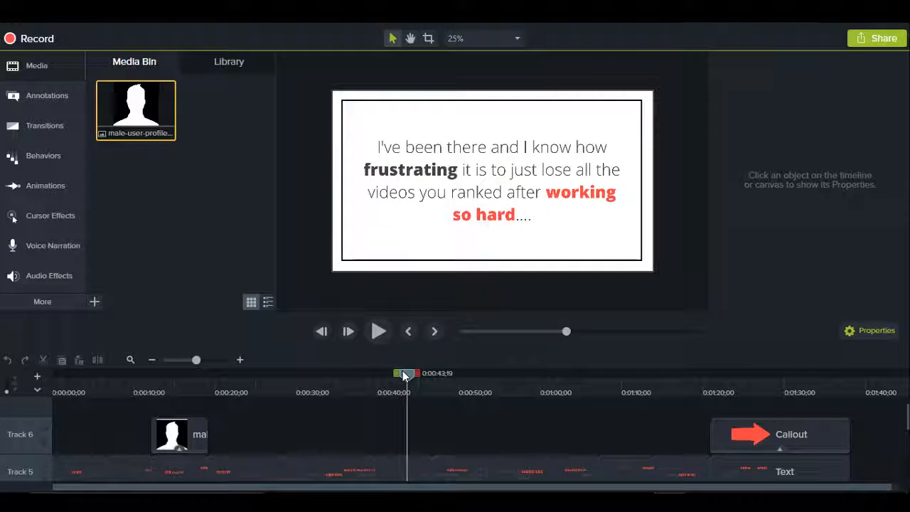